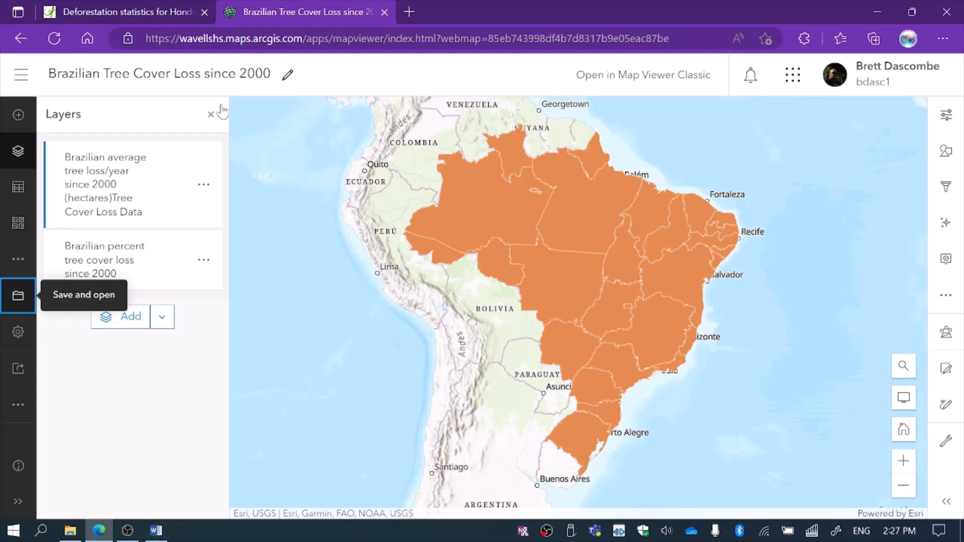
Check the Honduras deforestation table's columns for percent loss and average loss per year since 2000, and return to the Brazilian map.
click(104, 11)
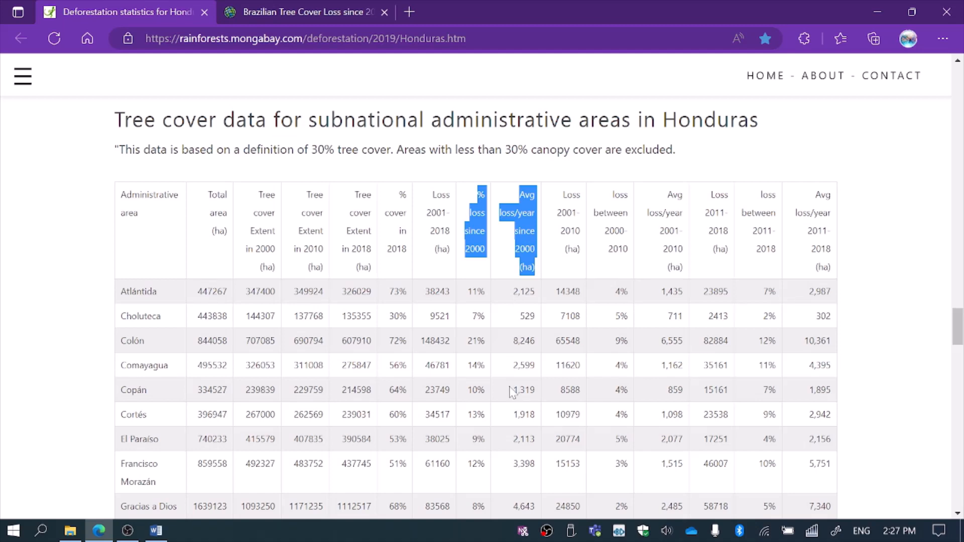
click(295, 12)
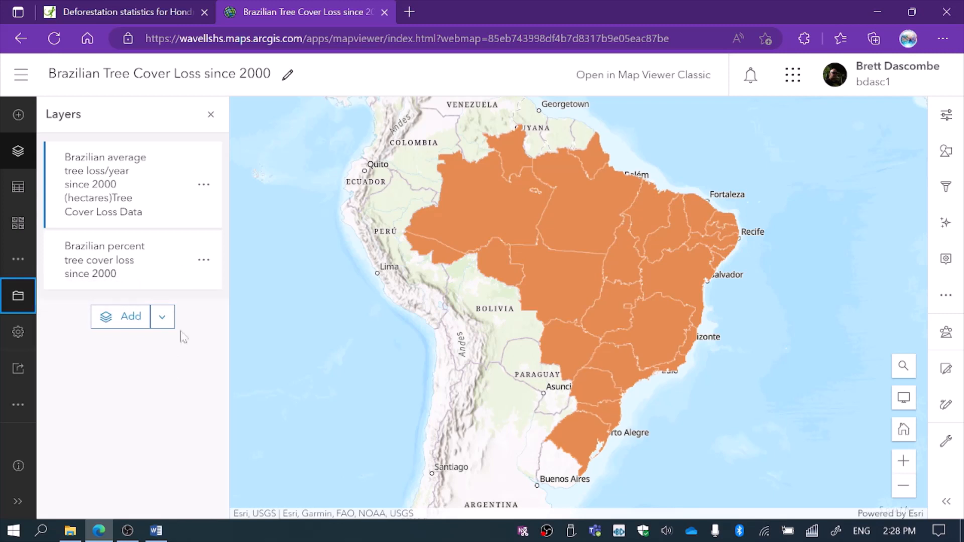
Hide the Brazilian percent tree cover loss layer, leaving only the average tree loss/year layer displayed on the map.
mouse_move(176, 210)
click(181, 187)
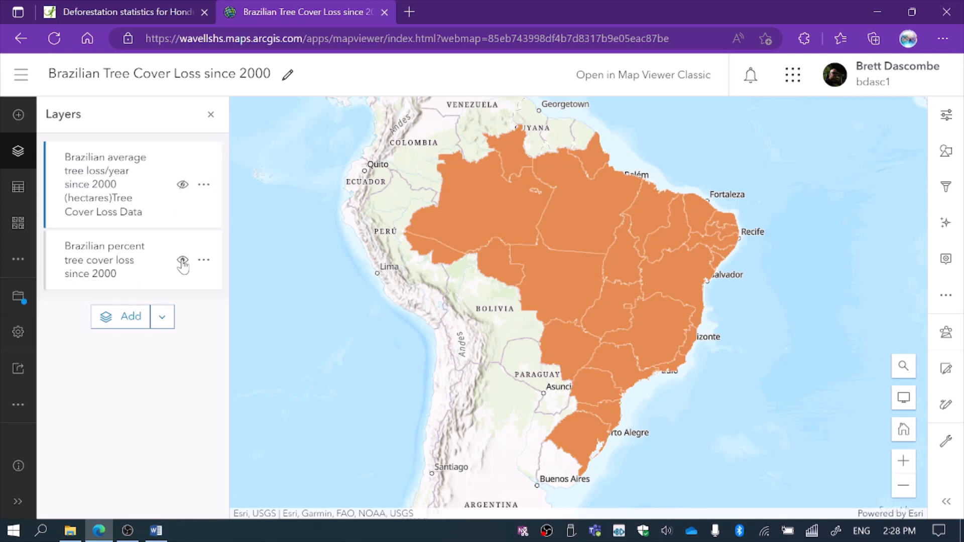
click(182, 261)
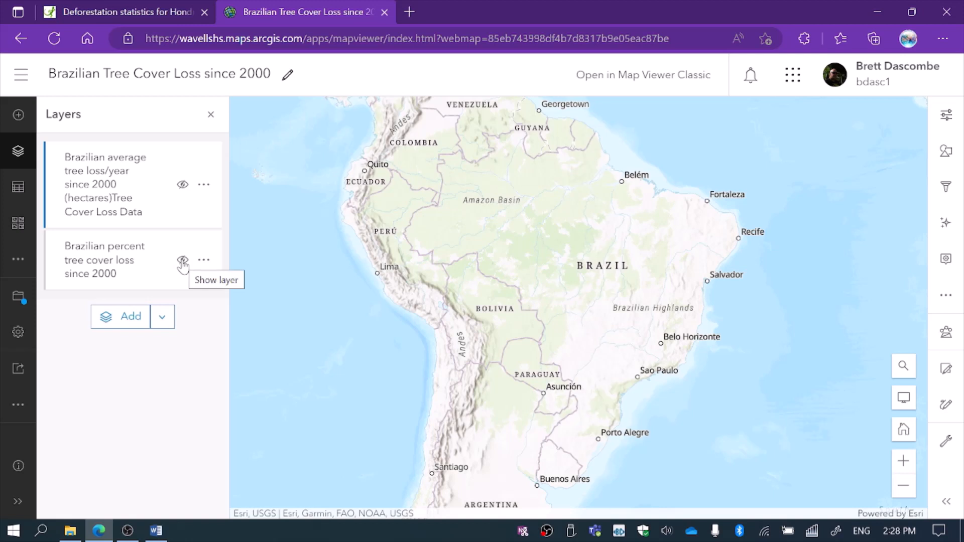
click(183, 186)
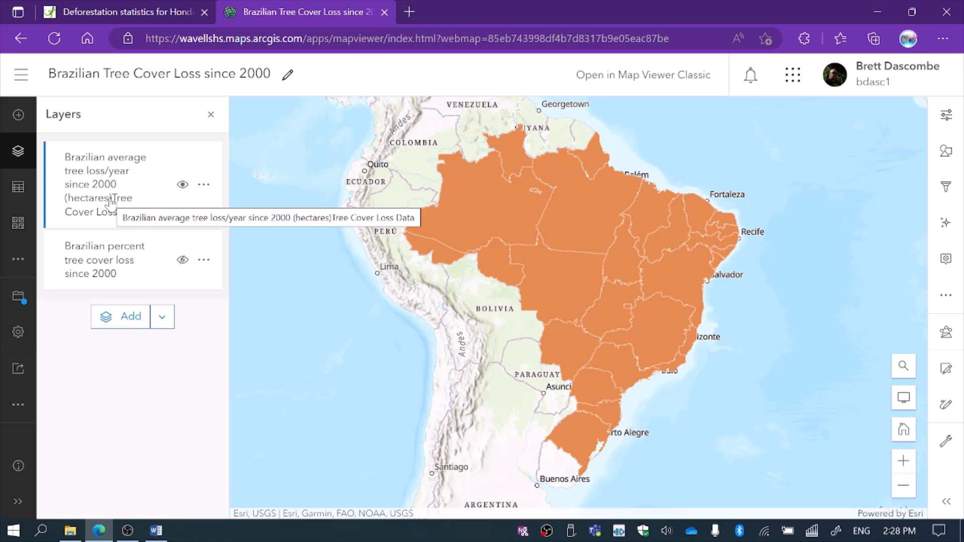
Style the Brazilian average tree loss/year layer by the AvgTCLs200 field.
click(945, 154)
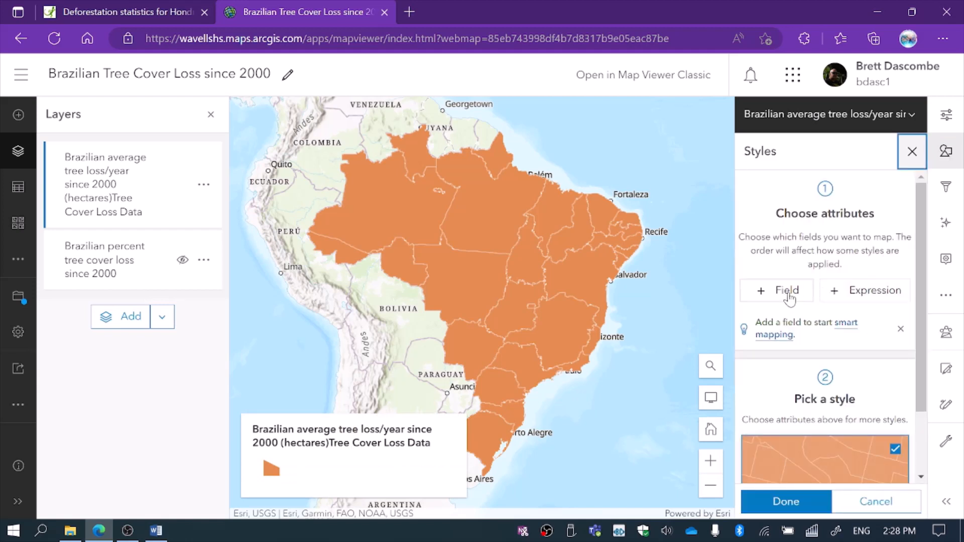
click(786, 295)
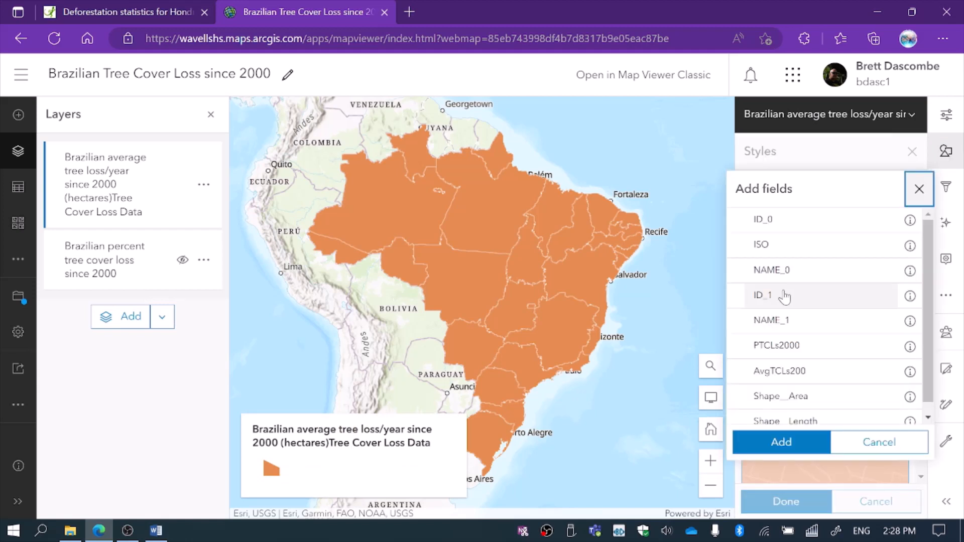
click(779, 374)
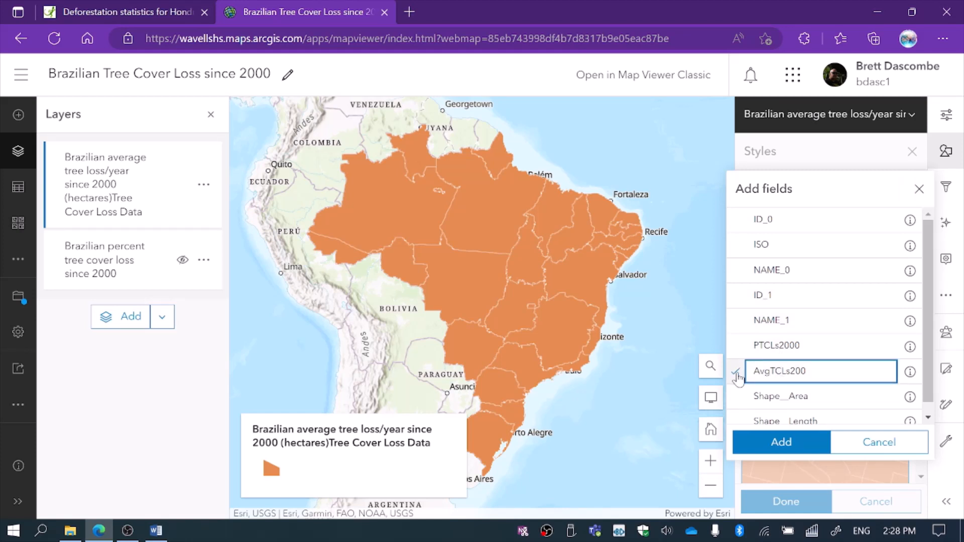
click(764, 444)
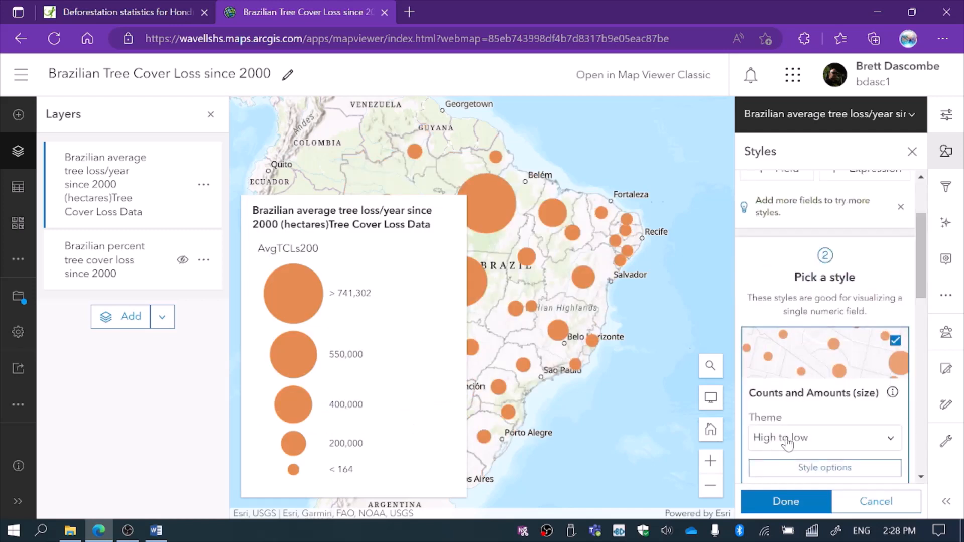
Change the Counts and Amounts (size) symbol to the diamond from the basic shapes.
scroll(925, 301, down, 1)
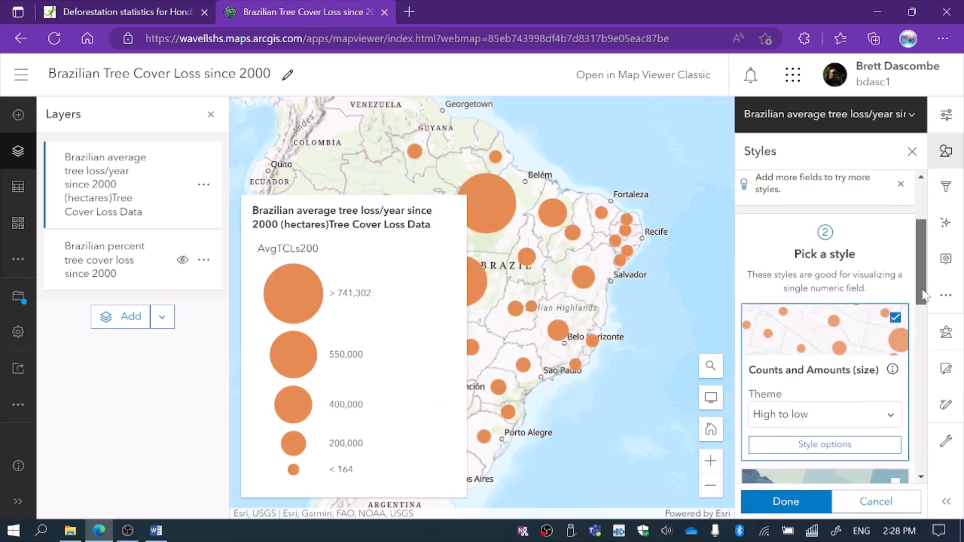
click(823, 438)
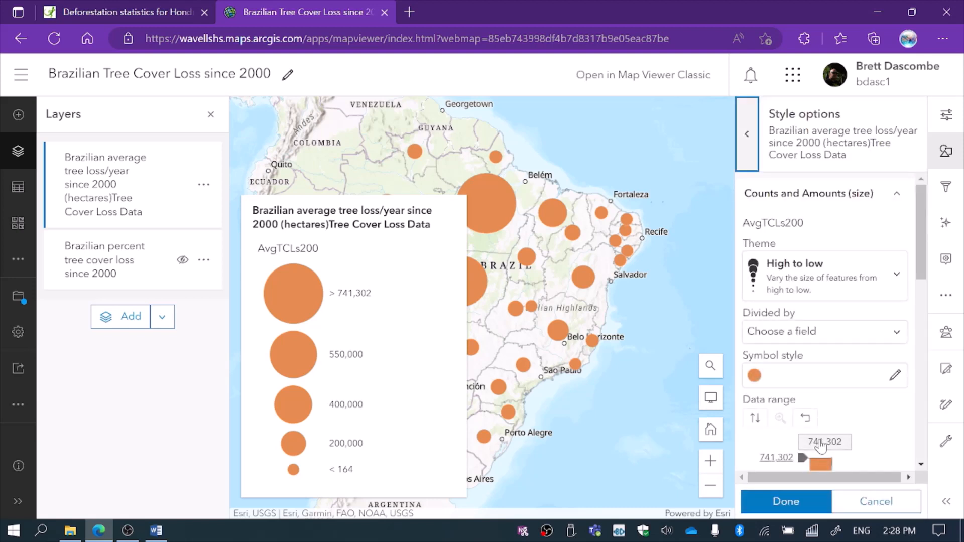
click(755, 378)
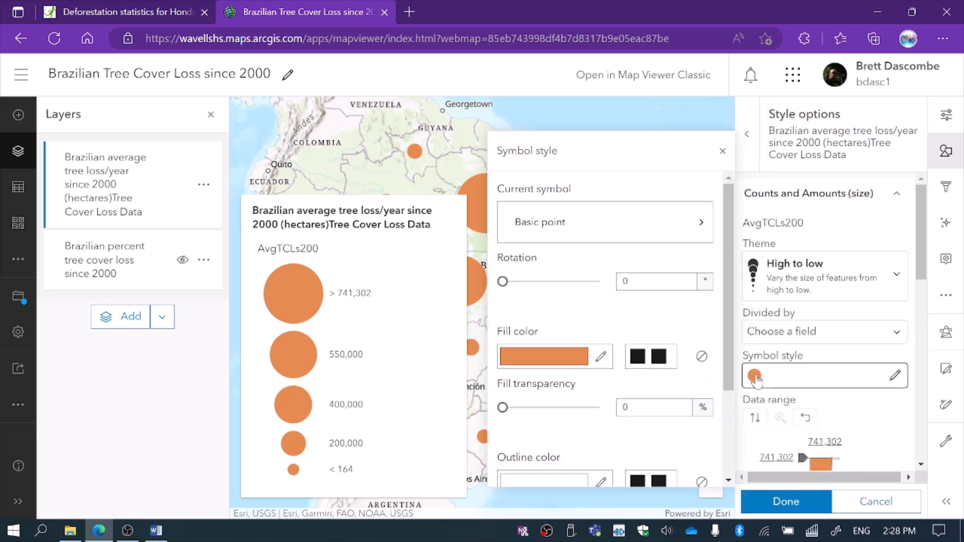
click(618, 222)
click(636, 291)
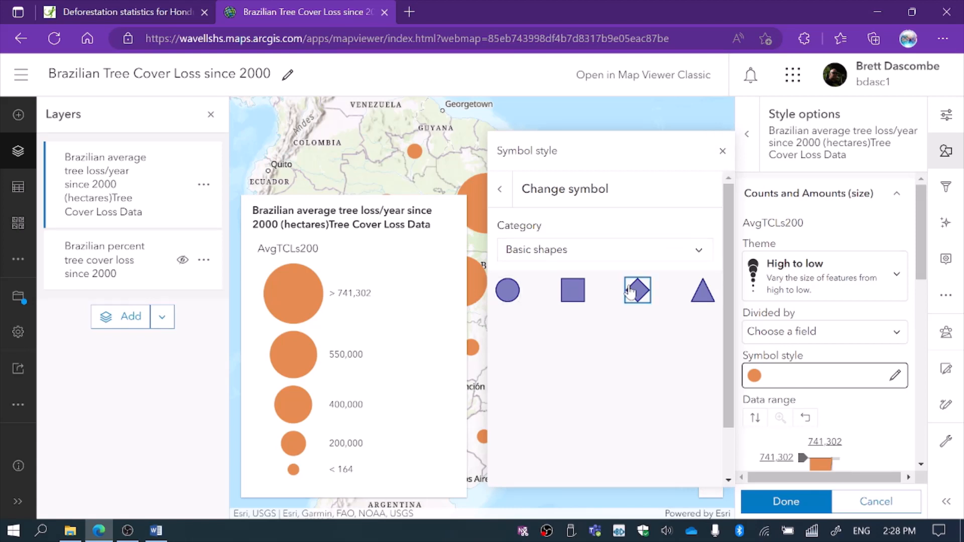
View the Uploaded Symbols category for the symbol and return to Basic shapes.
click(698, 254)
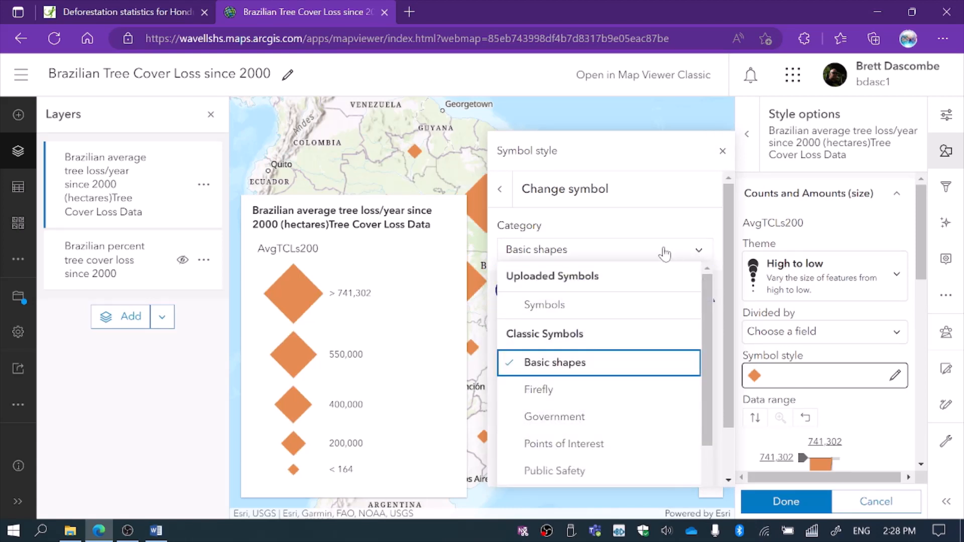
click(603, 305)
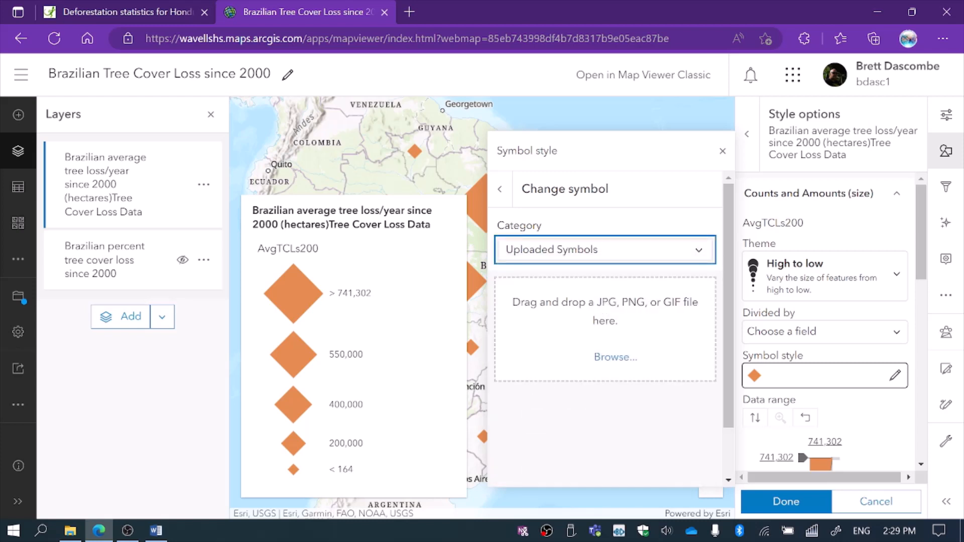
click(700, 251)
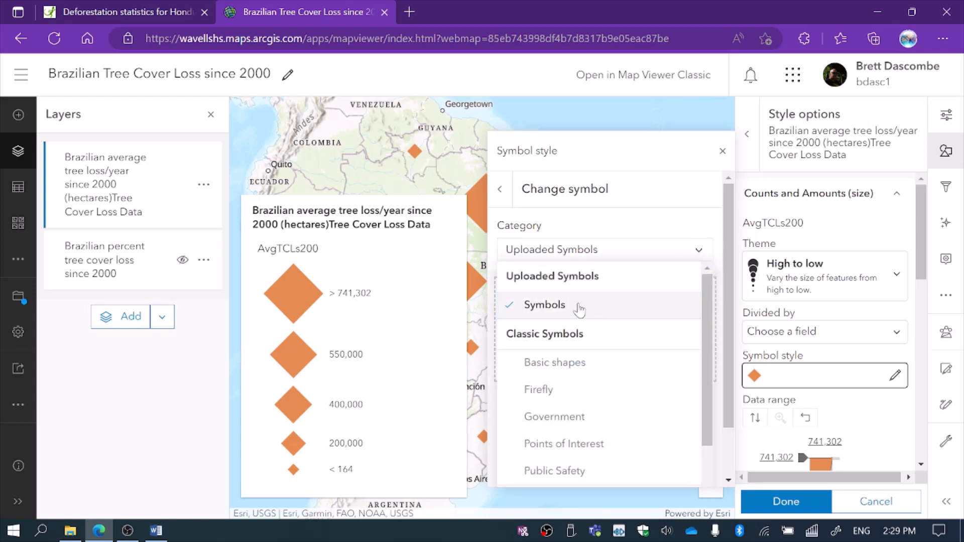
click(554, 362)
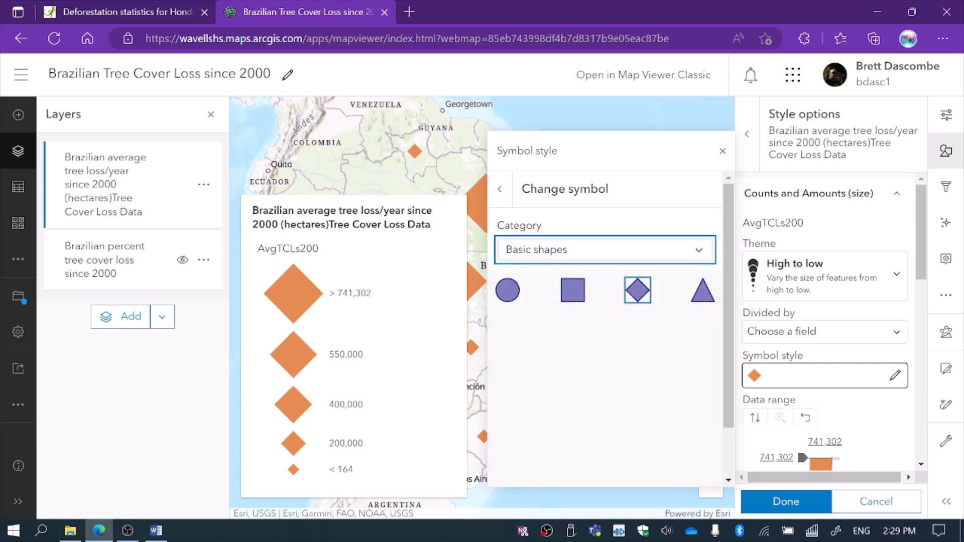
Set the diamond symbol's fill color to the suggested light green.
click(754, 382)
click(755, 383)
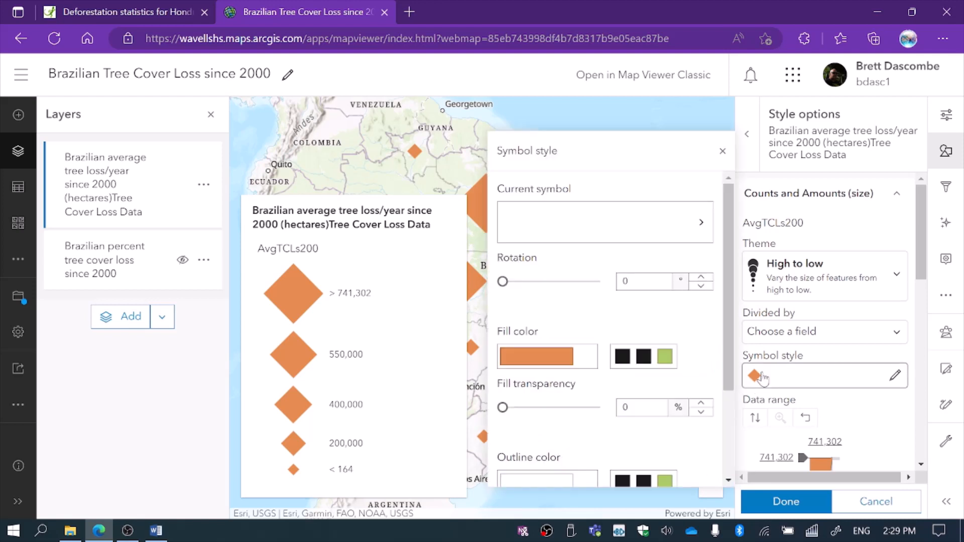
click(665, 356)
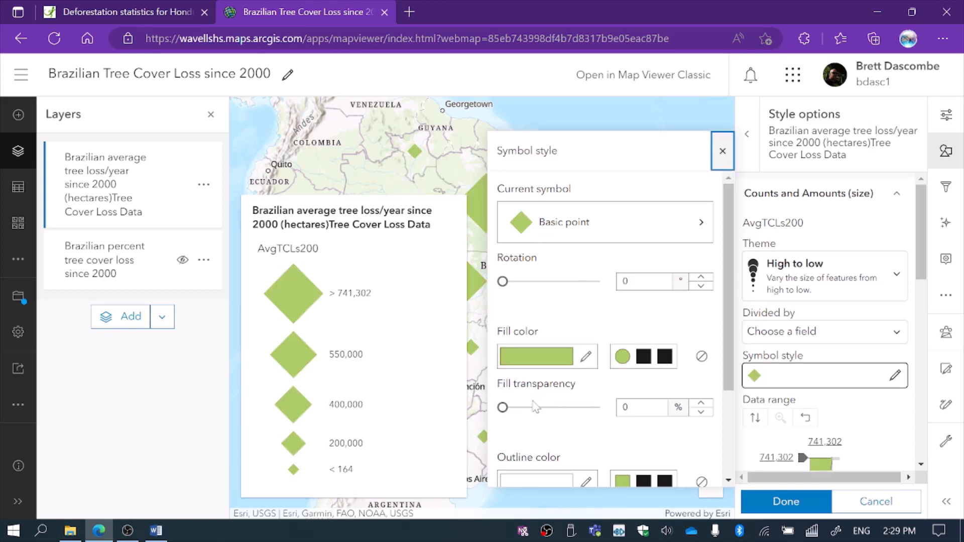
Set the diamond symbol's outline color to near-black, hex 1f1e1e.
click(533, 481)
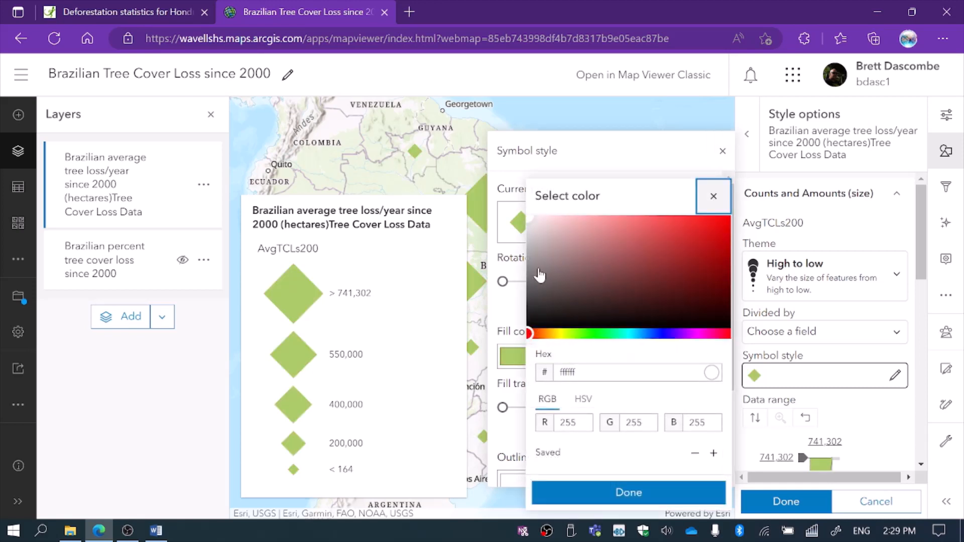
click(534, 315)
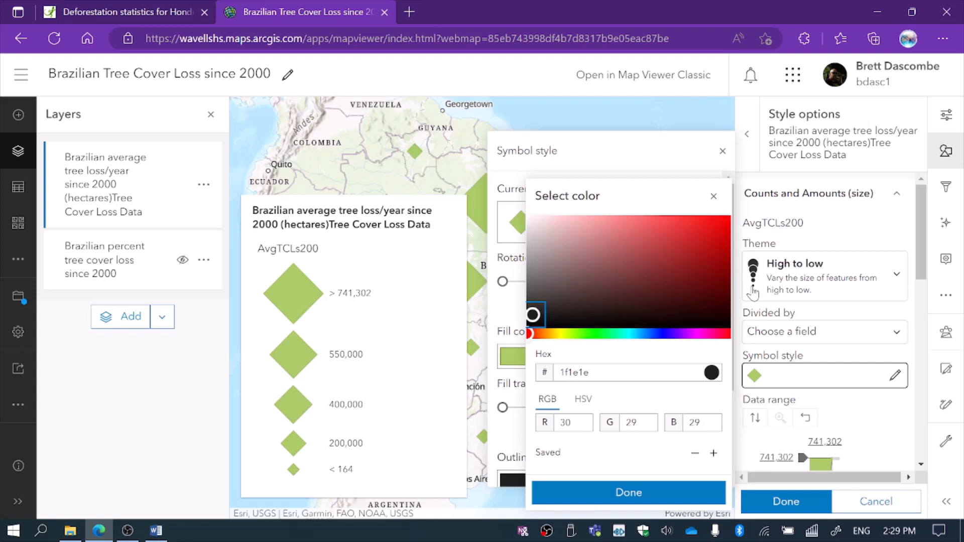
drag(924, 248, 932, 288)
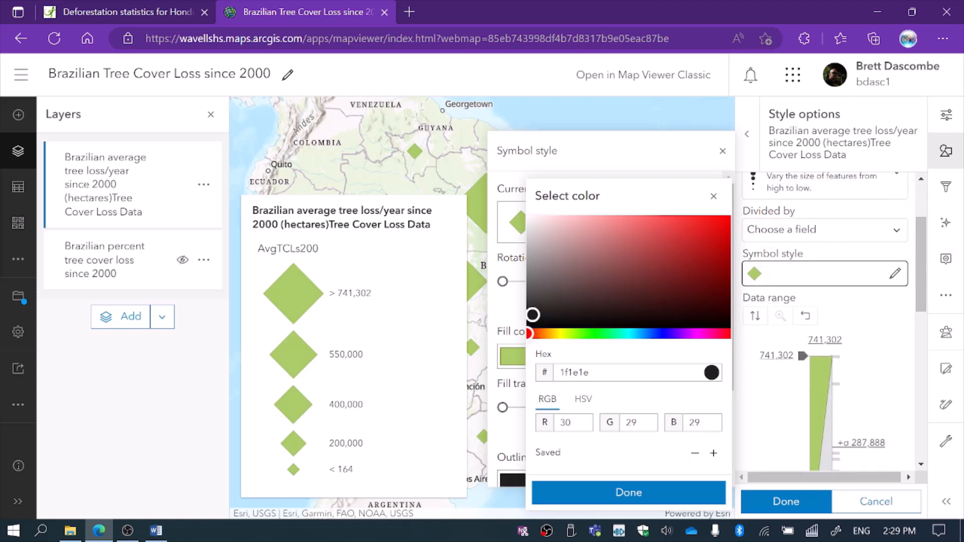
drag(736, 344, 736, 359)
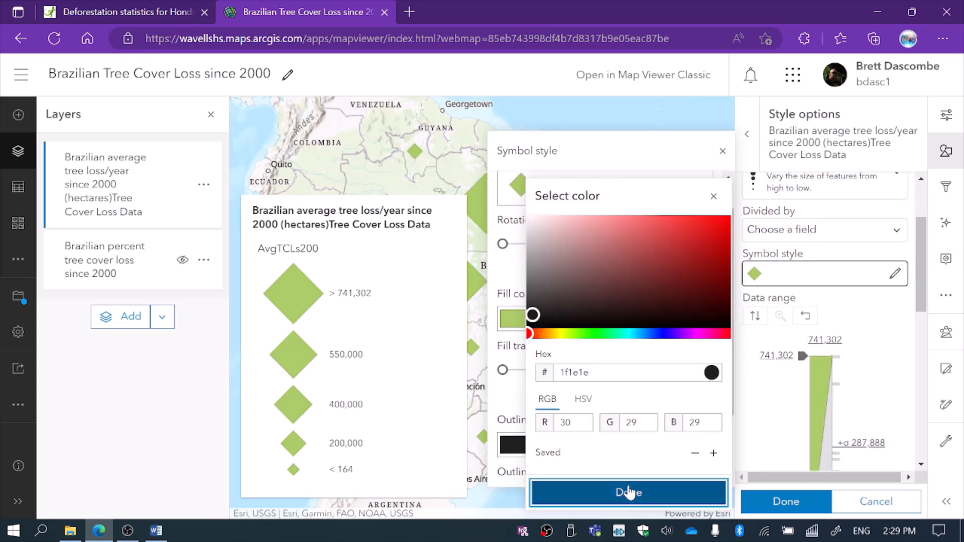
click(629, 492)
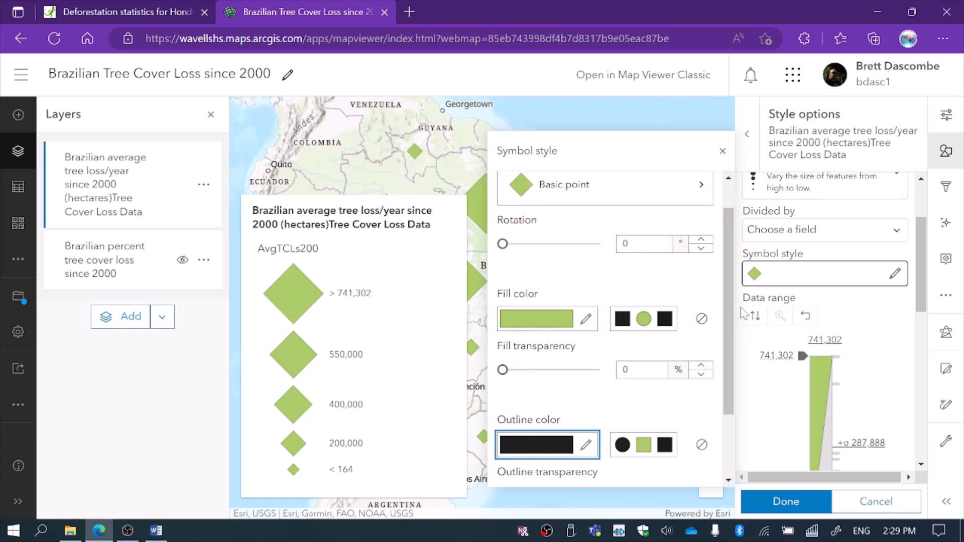
Set the symbol's outline transparency to 0% and its outline width to 1 px, and finish the style options.
drag(736, 321, 737, 397)
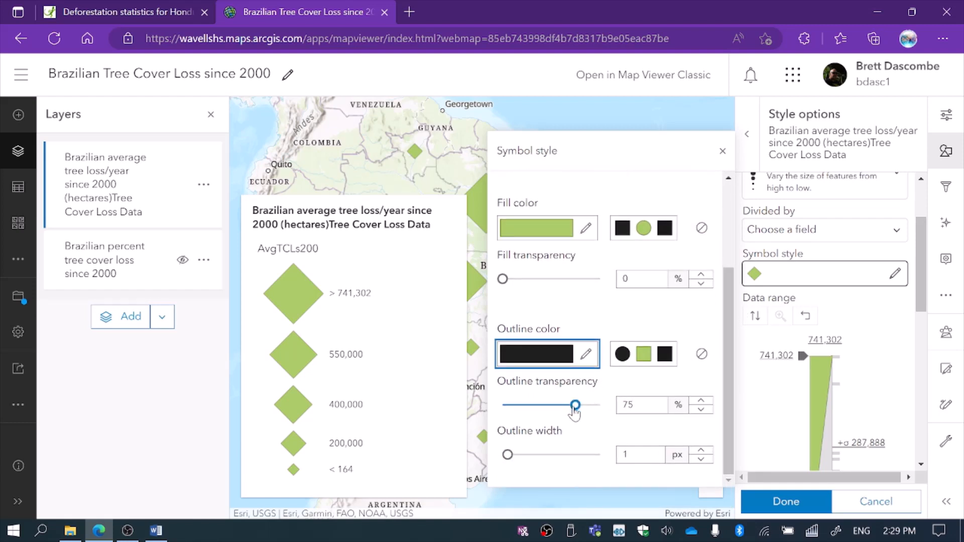
drag(575, 405, 495, 419)
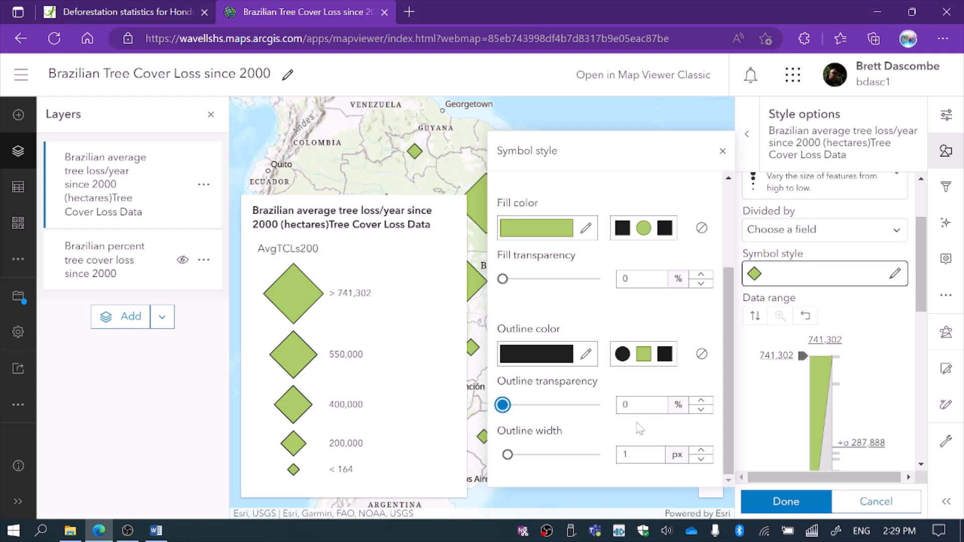
click(701, 451)
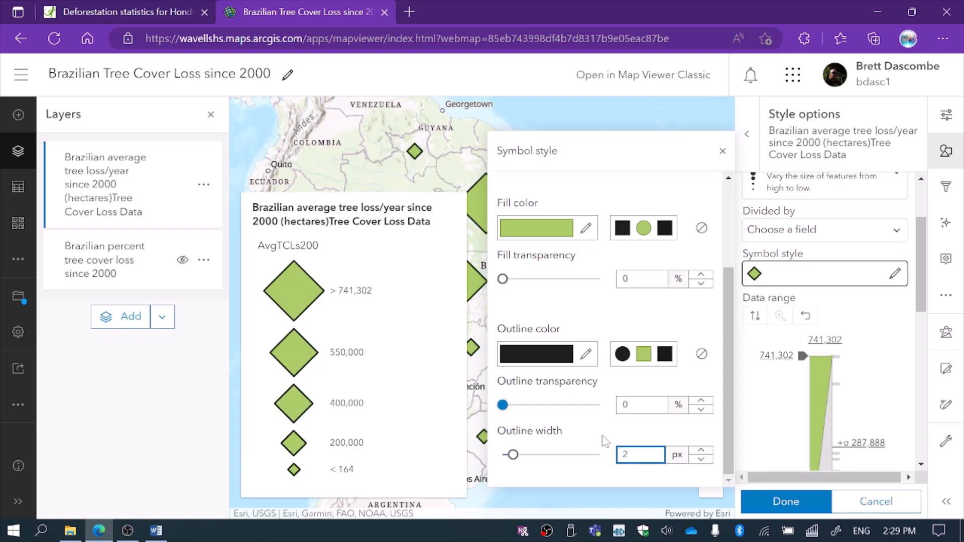
click(700, 459)
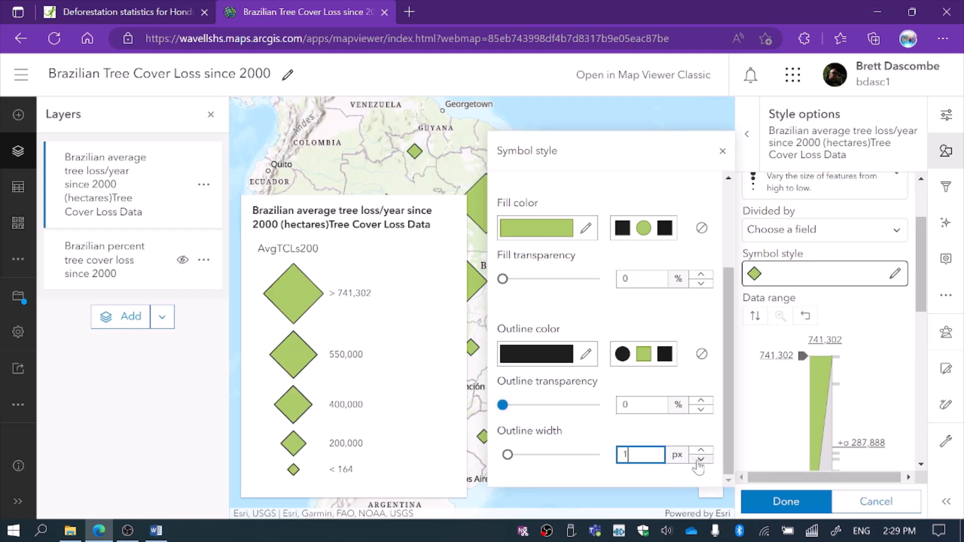
click(802, 503)
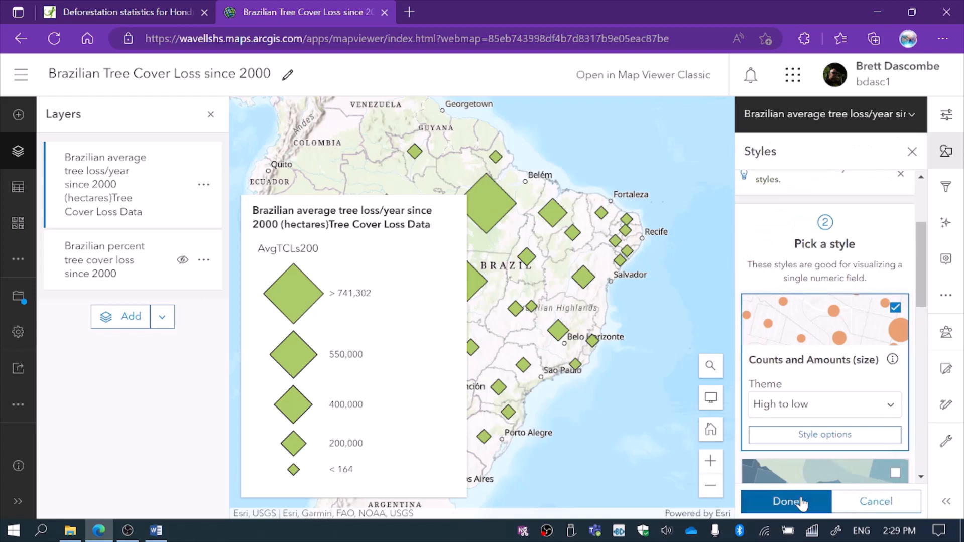
Turn on data classification in the average loss layer's Counts and Amounts (size) style.
click(818, 436)
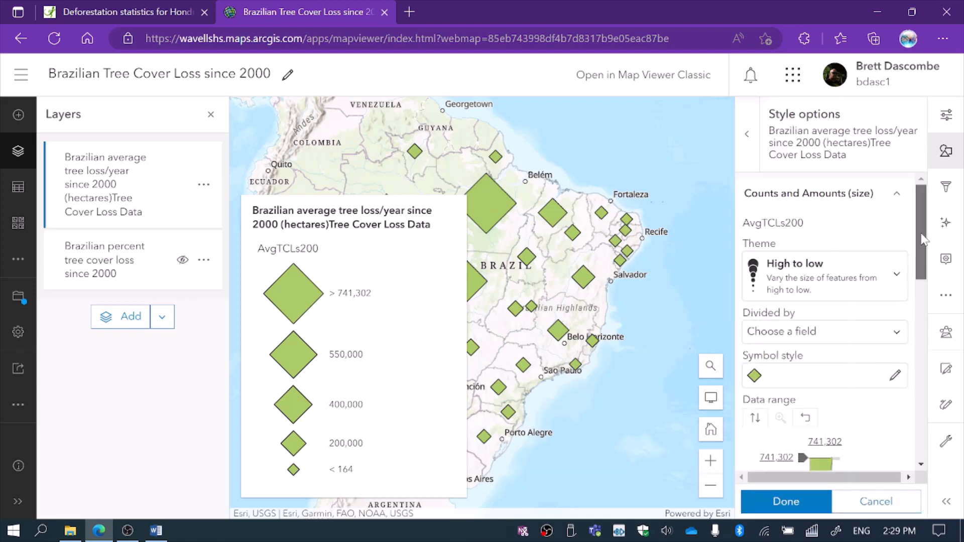
scroll(927, 282, down, 3)
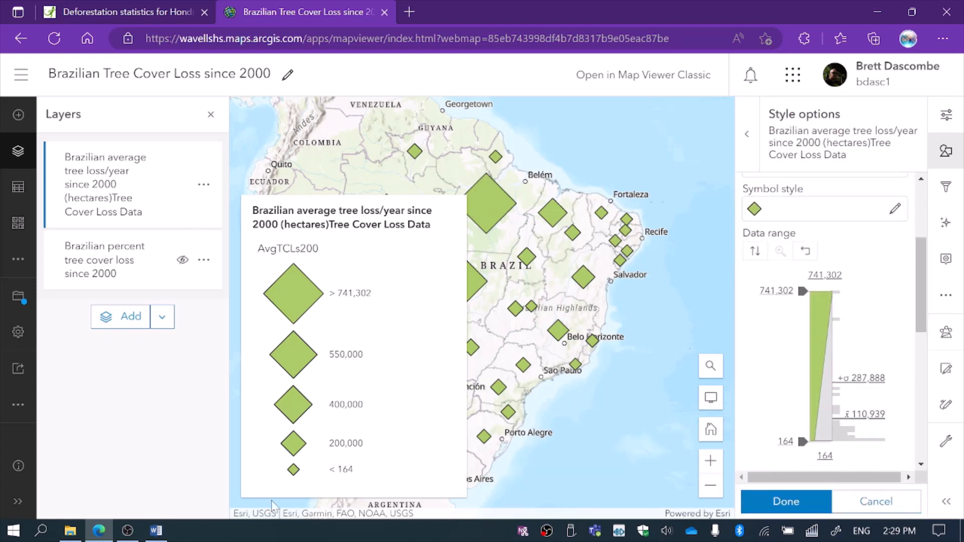
drag(918, 272, 943, 403)
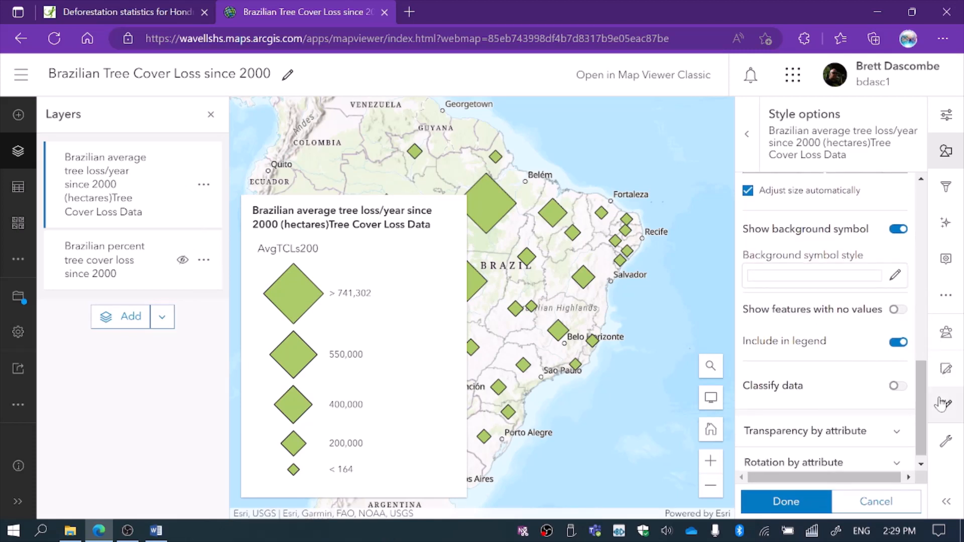
click(896, 386)
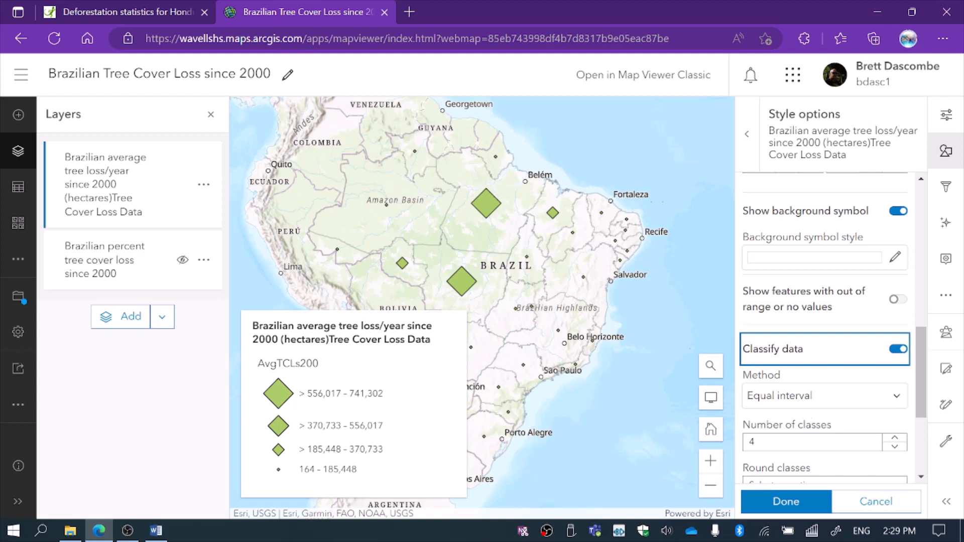
Set the diamond symbols' size range to 15–50 px and finish styling the average loss layer.
click(920, 353)
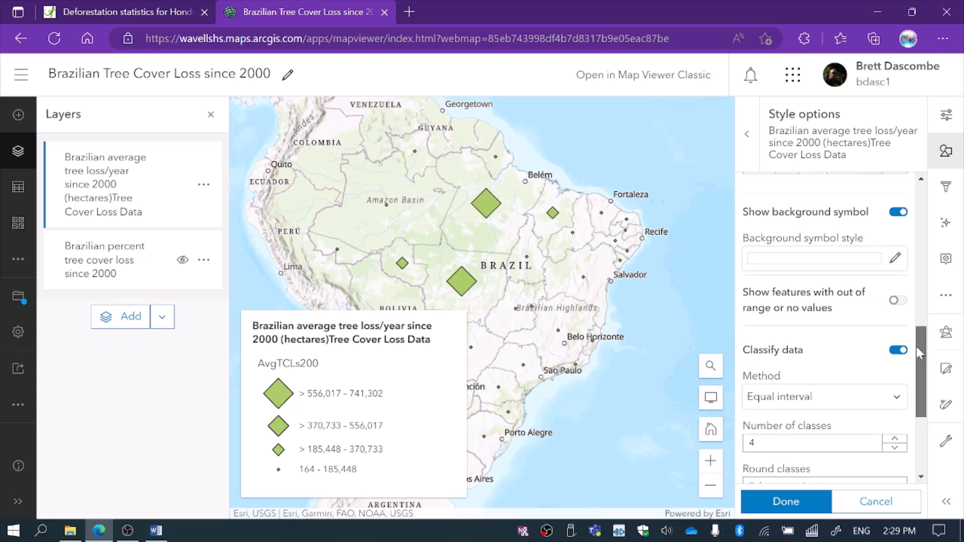
scroll(919, 353, up, 3)
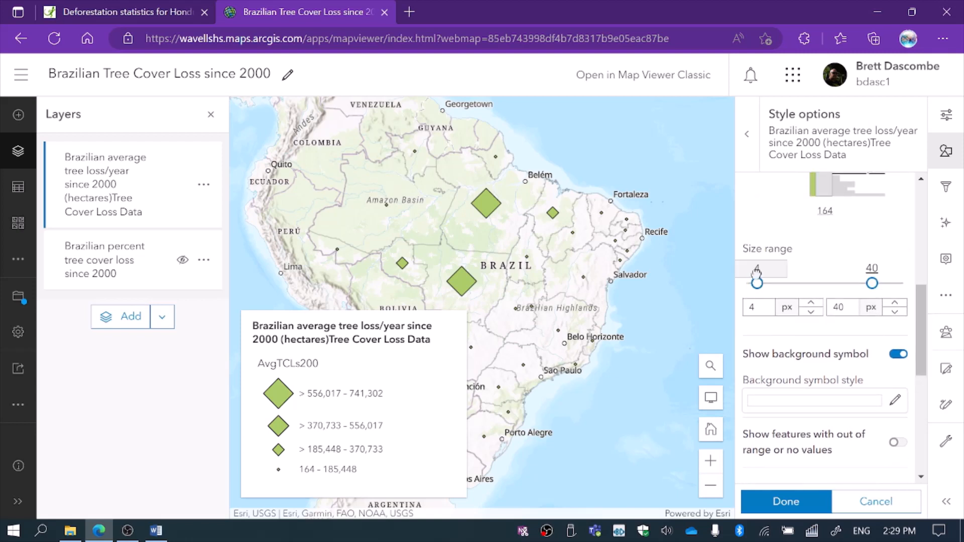
drag(757, 281, 792, 281)
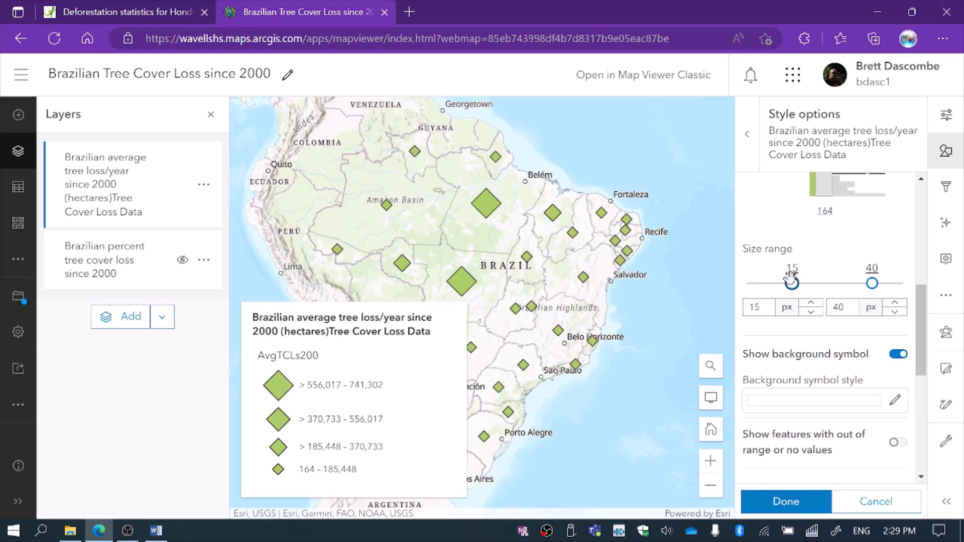
drag(872, 283, 923, 281)
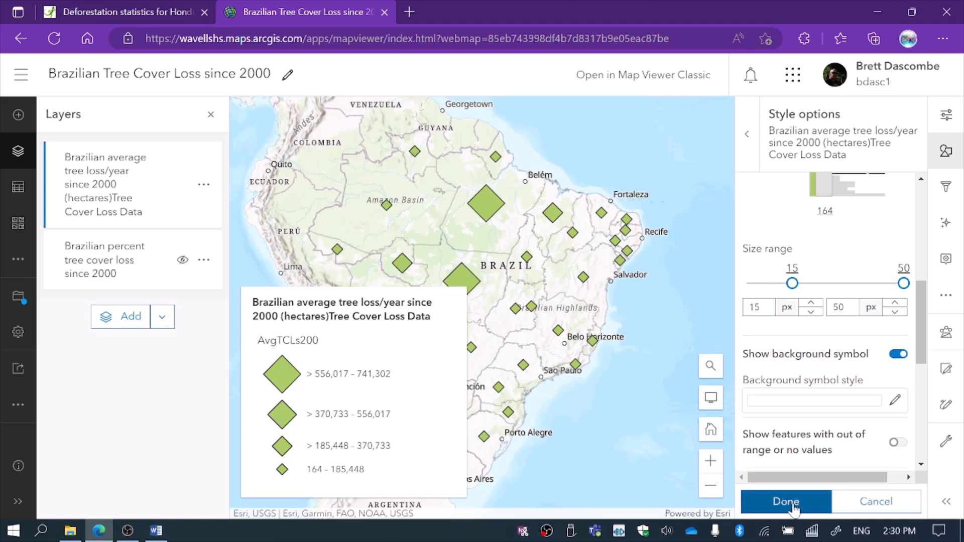
click(794, 511)
click(790, 503)
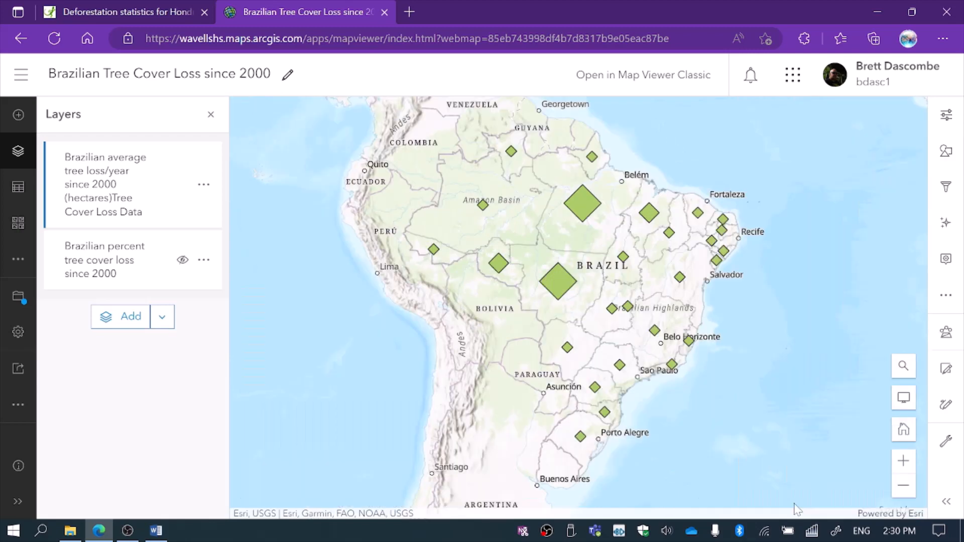
Switch the browser to full screen and enable labels on the average tree loss layer.
click(946, 300)
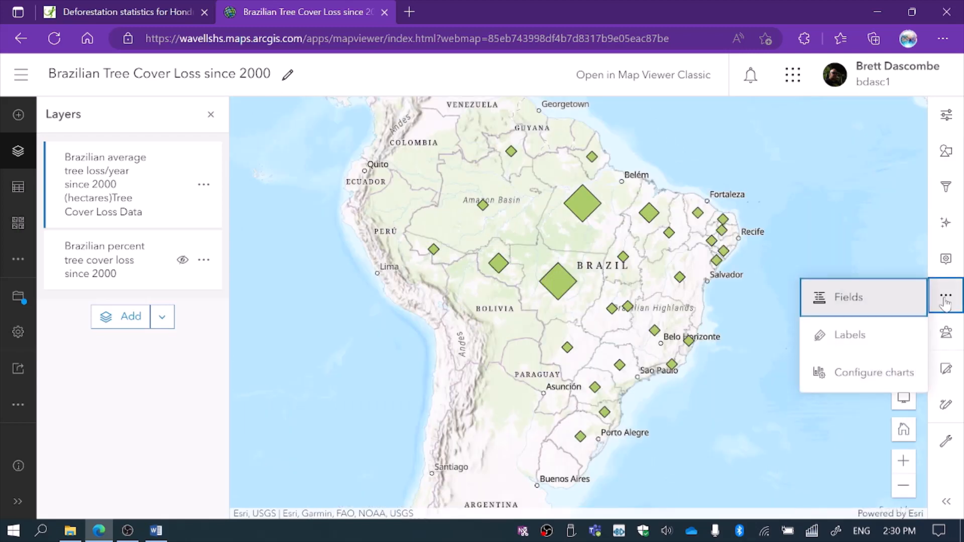
click(944, 40)
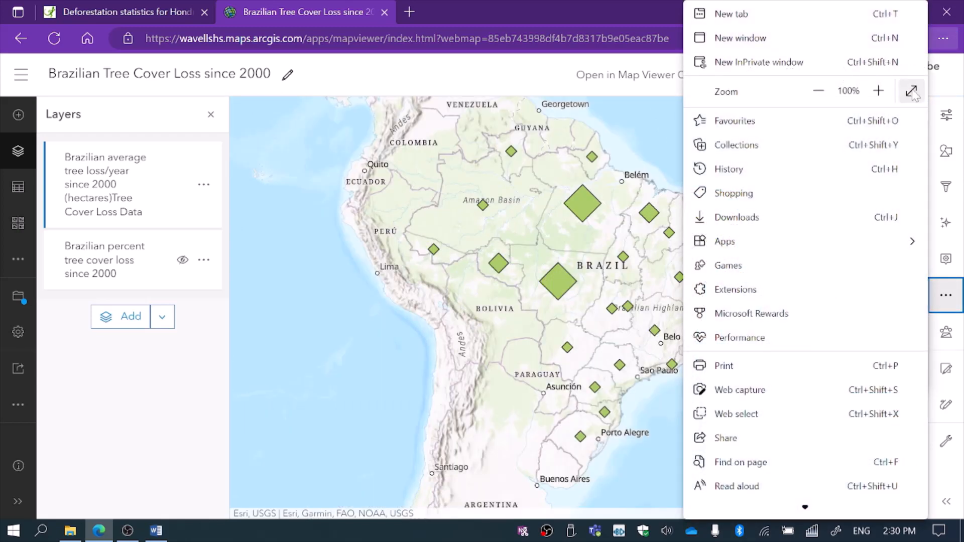
click(914, 96)
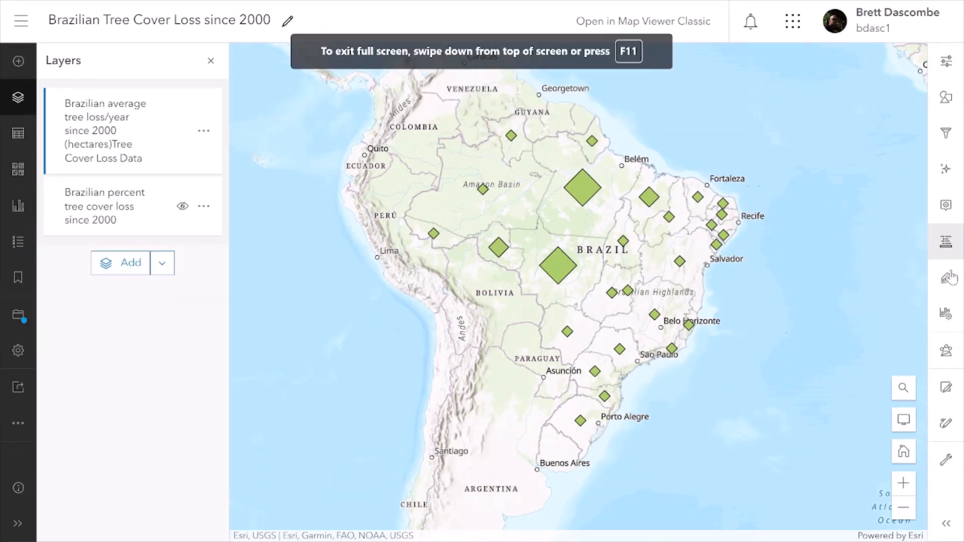
click(946, 280)
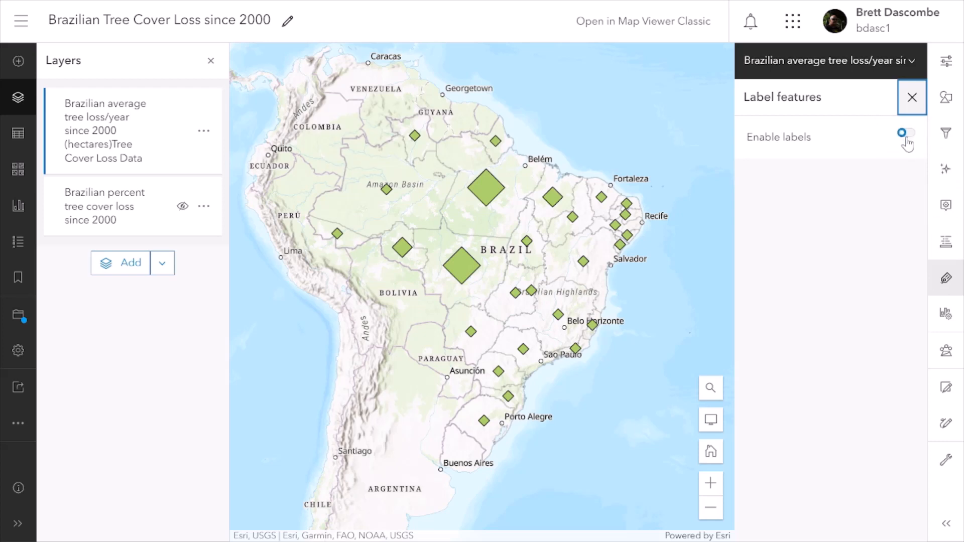
click(908, 137)
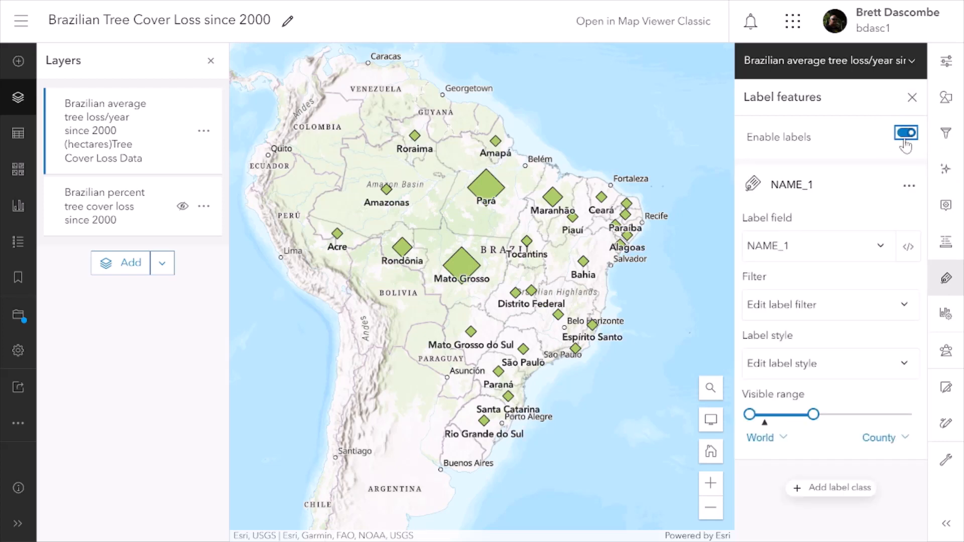
Try NAME_0 as the label field for the average loss layer and restore the field to NAME_1.
click(880, 247)
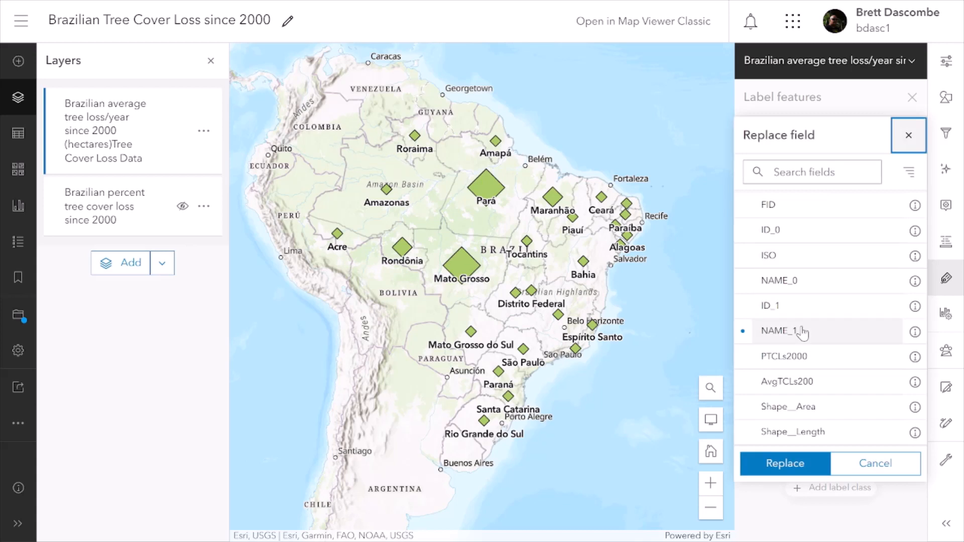
click(811, 281)
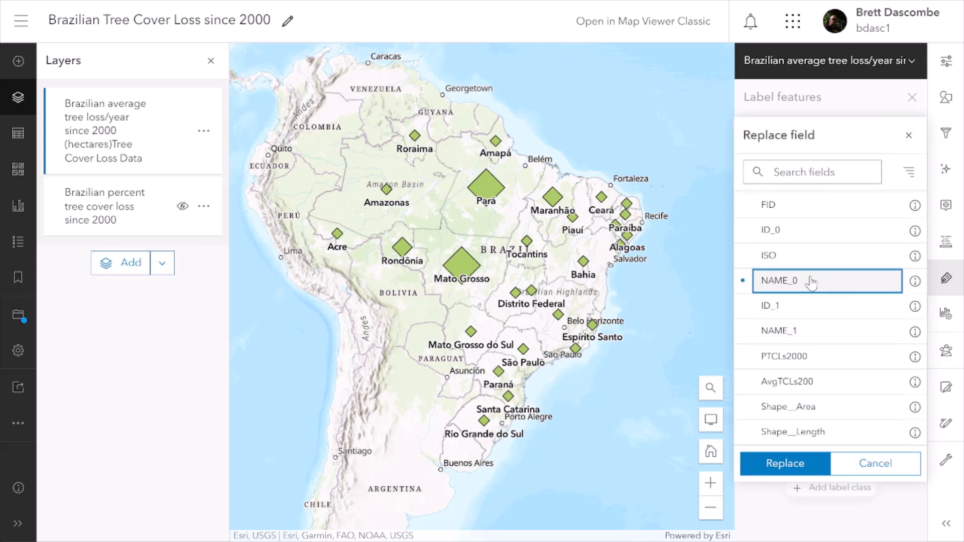
click(784, 464)
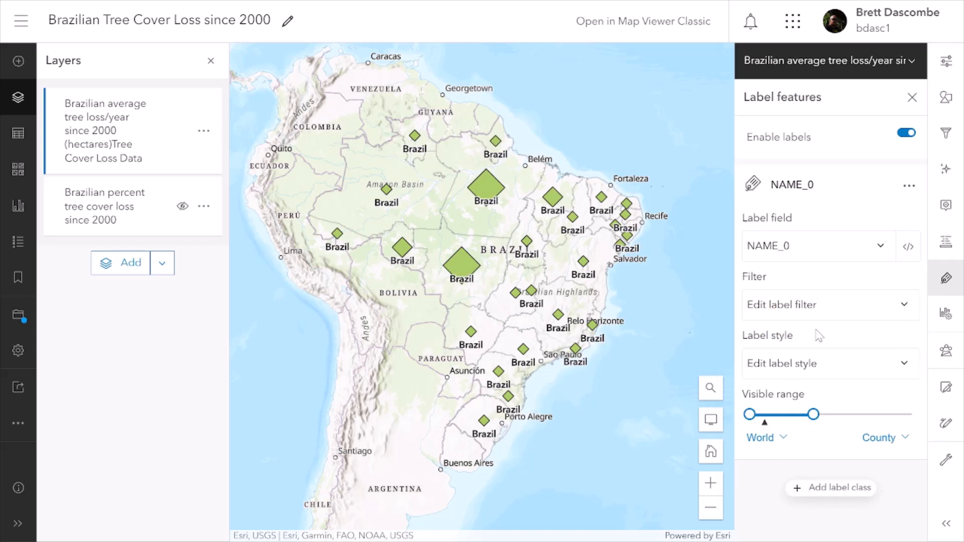
click(875, 255)
click(797, 339)
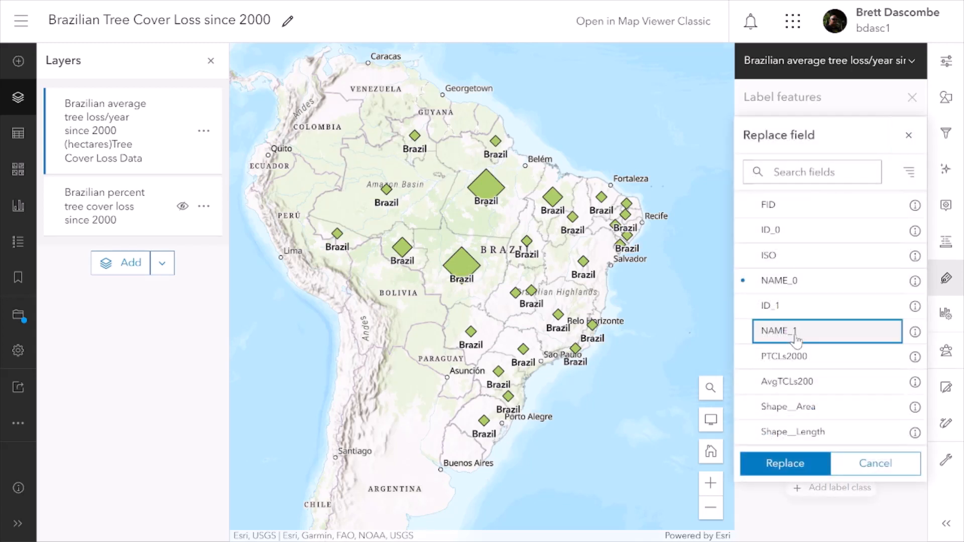
click(780, 465)
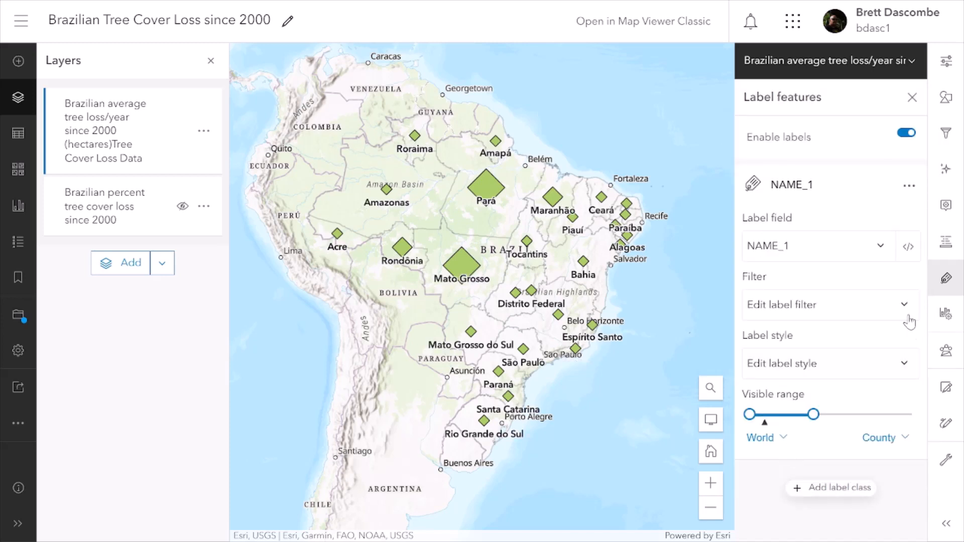
Set the state labels' Y offset to -14 and finish the label settings.
mouse_move(809, 407)
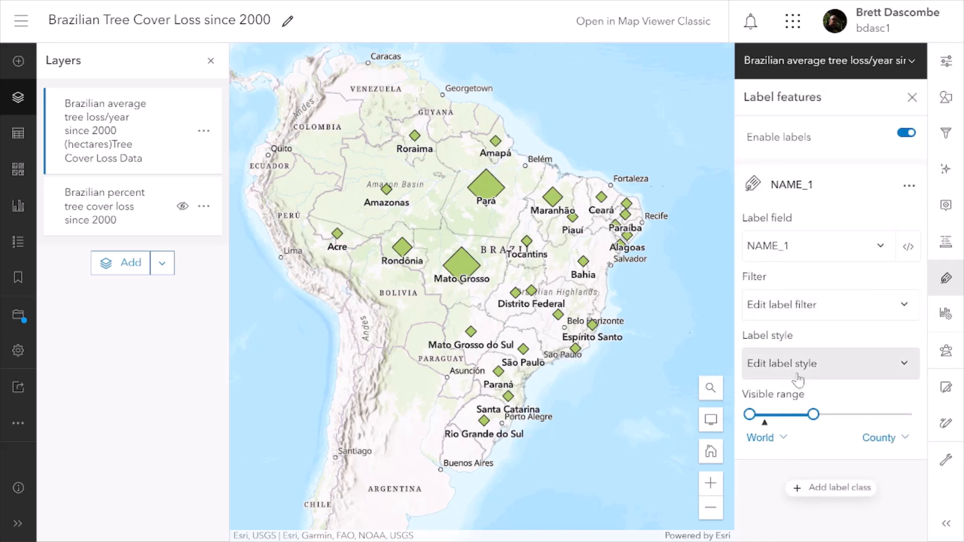
click(803, 364)
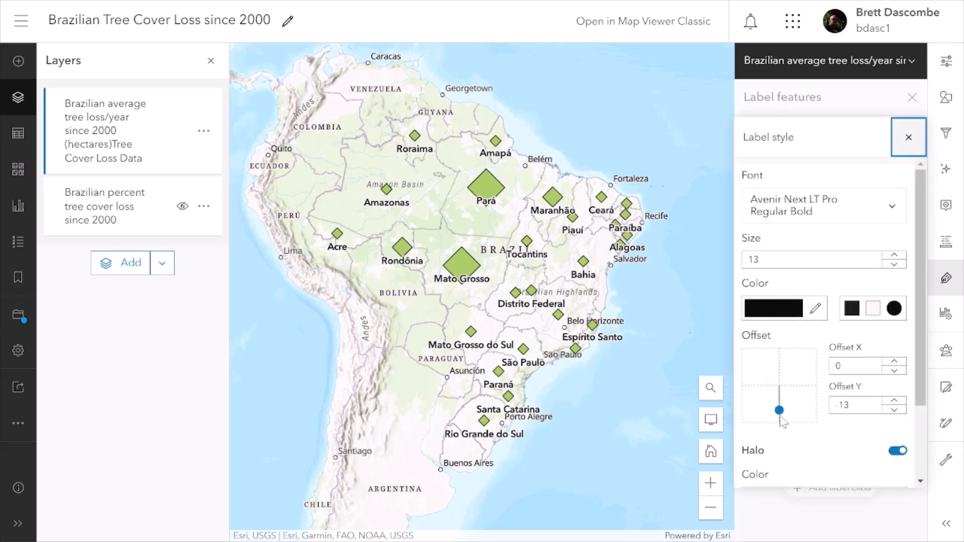
mouse_move(780, 410)
mouse_down()
mouse_move(818, 400)
mouse_move(822, 378)
mouse_move(810, 358)
mouse_move(780, 354)
mouse_move(742, 366)
mouse_move(749, 411)
mouse_move(782, 426)
mouse_move(782, 415)
mouse_up()
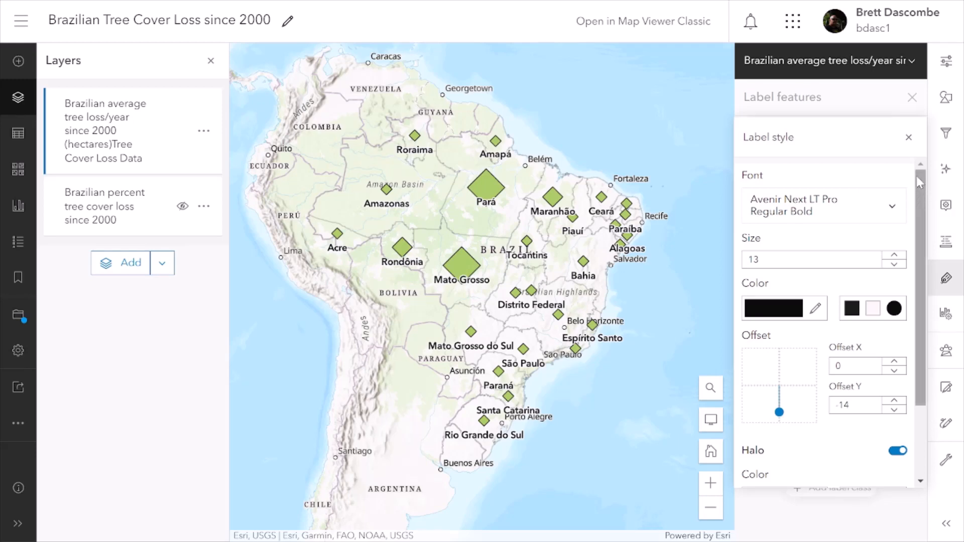
click(908, 142)
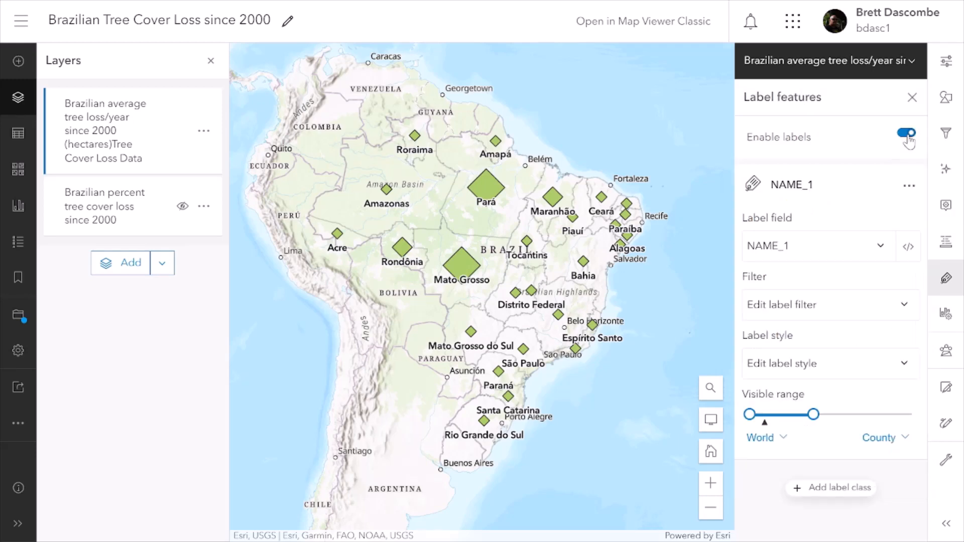
click(912, 97)
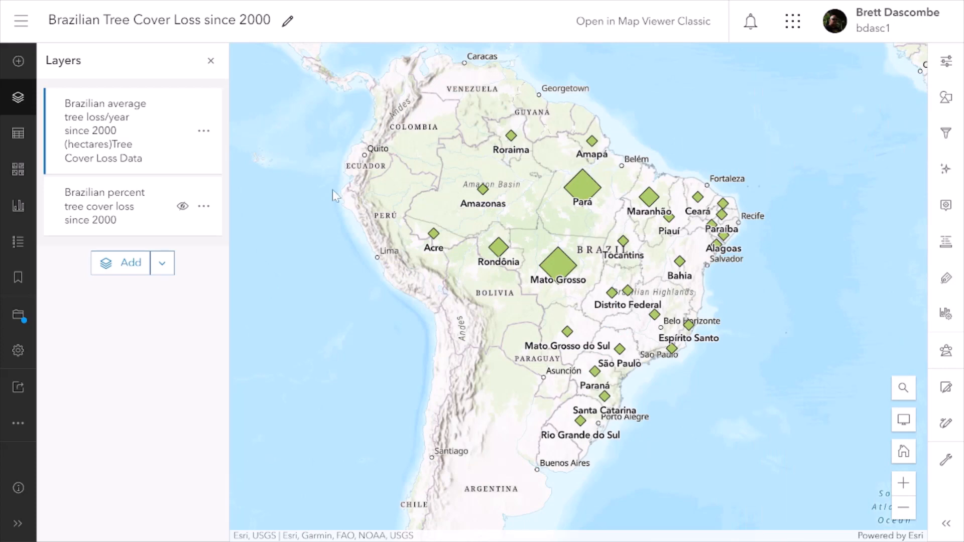
Hide the average tree loss layer and make the Brazilian percent tree cover loss layer visible and active.
click(181, 207)
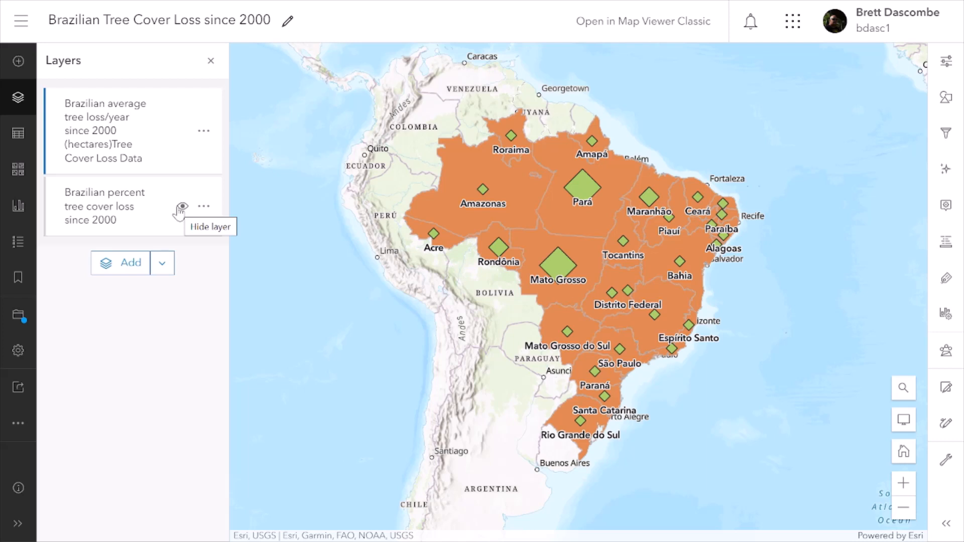
click(182, 132)
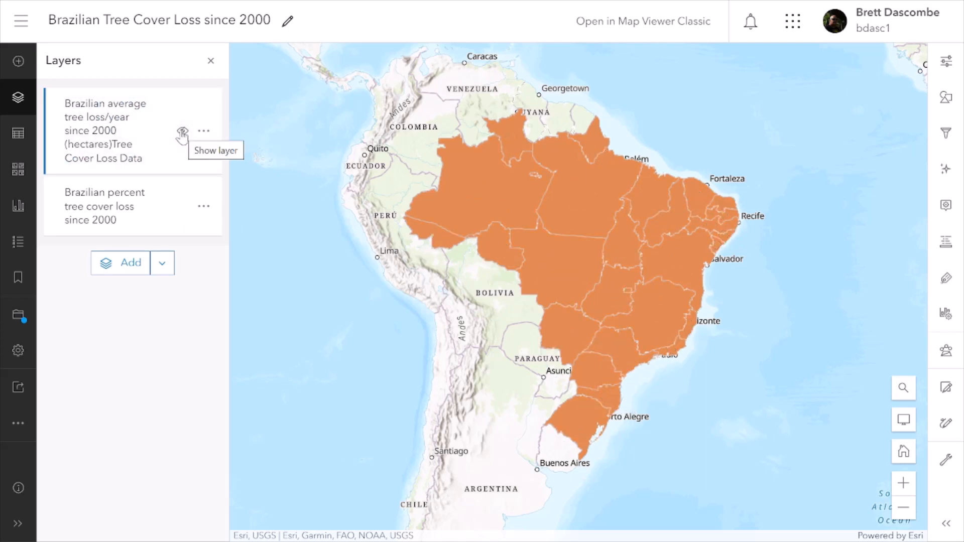
click(59, 196)
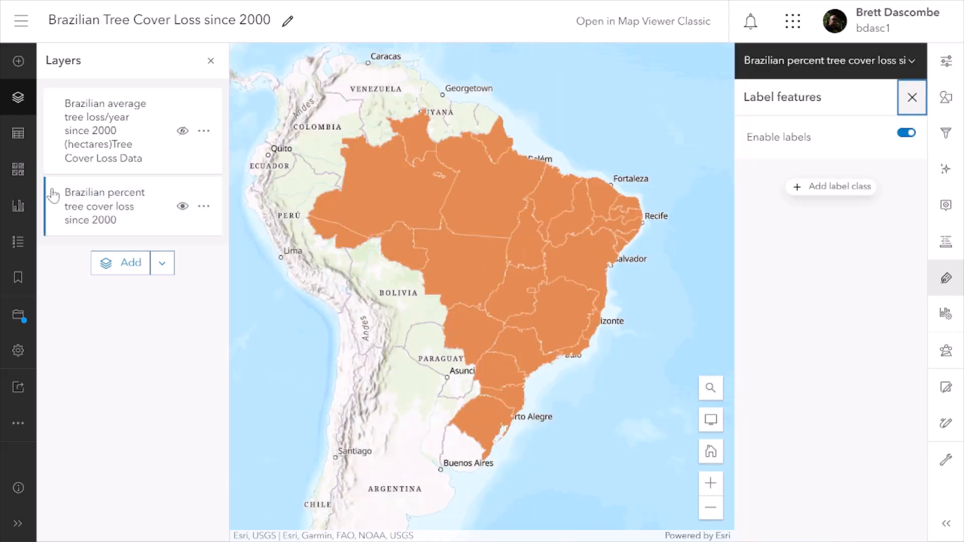
click(56, 146)
click(59, 196)
Style the percent tree cover loss layer by the PTCLs2000 field using Counts and Amounts (color).
click(946, 98)
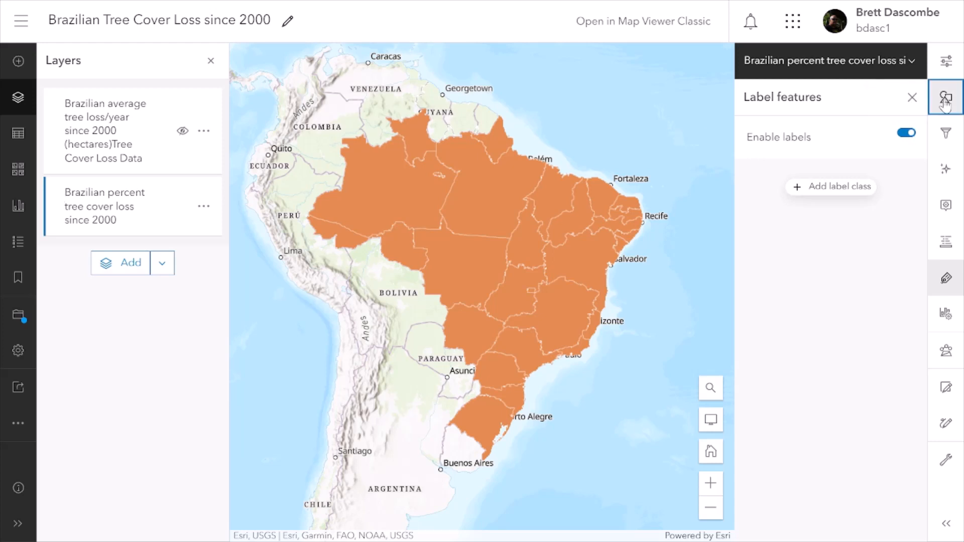
click(794, 225)
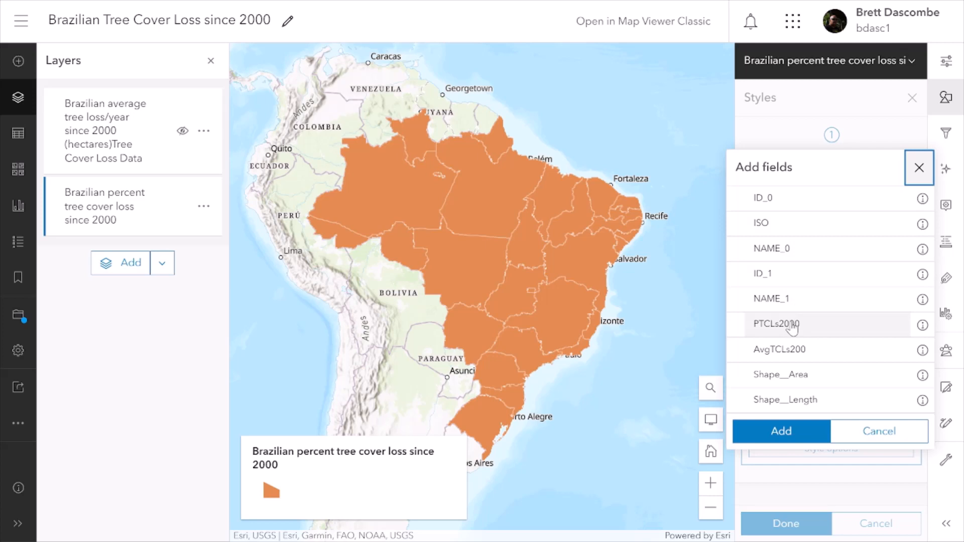
click(792, 327)
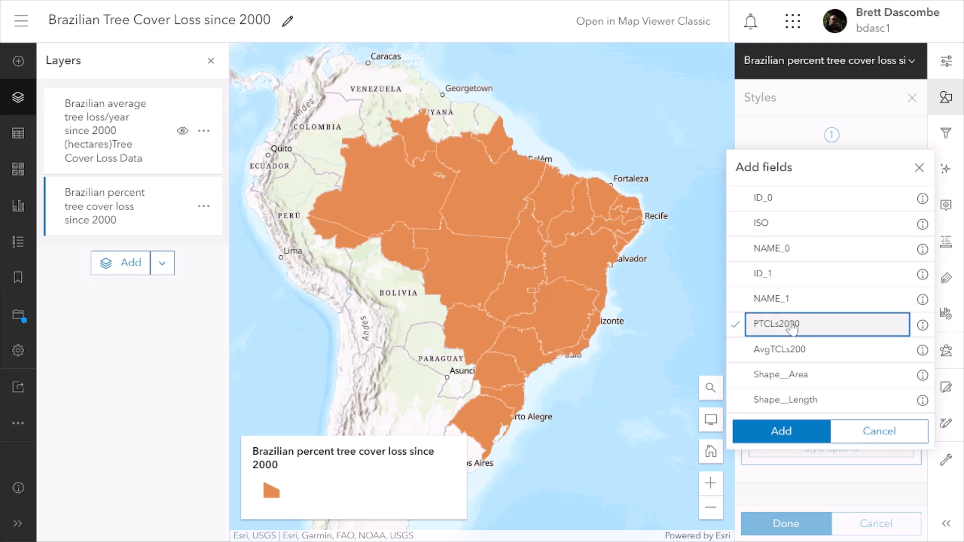
click(770, 433)
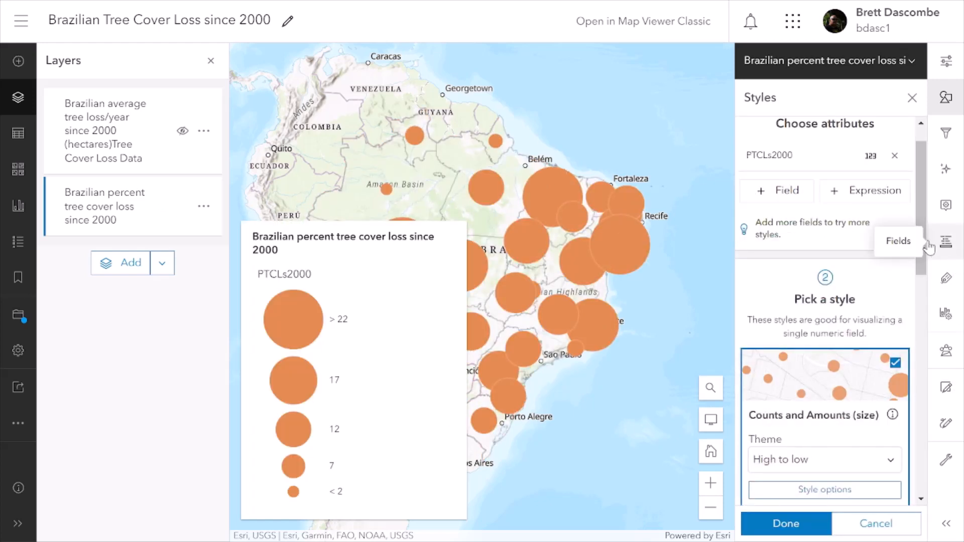
drag(924, 215, 924, 306)
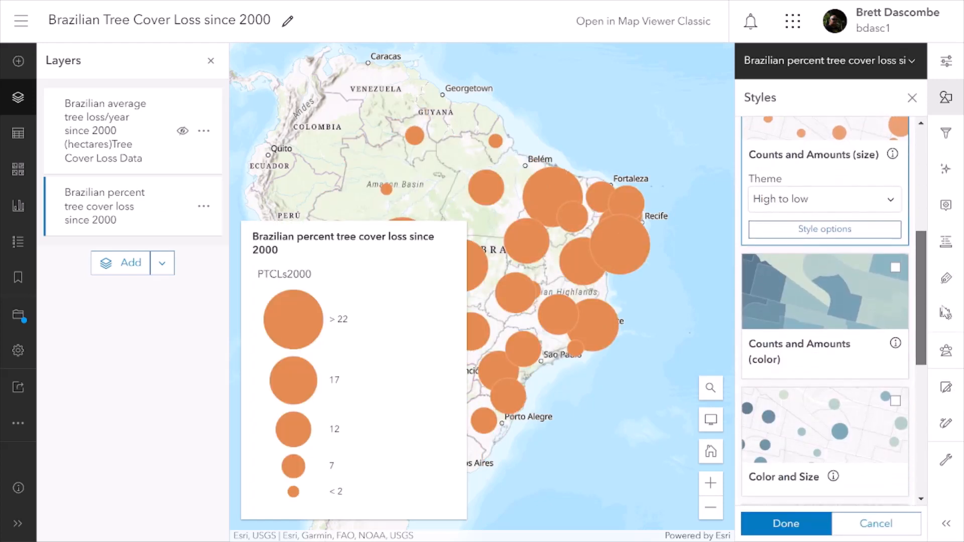
click(824, 298)
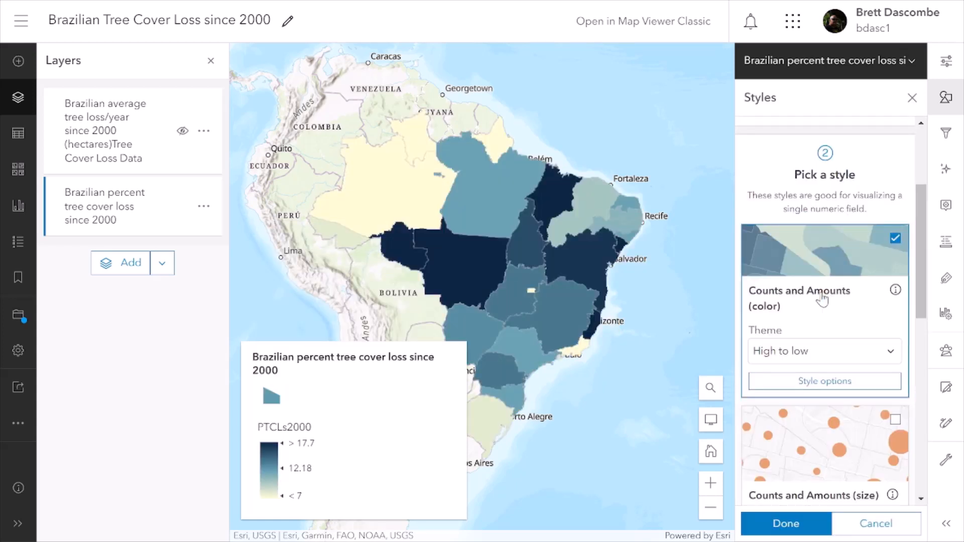
Apply a green color ramp to the percent loss layer's fill, flipped so dark green marks the highest values.
click(833, 382)
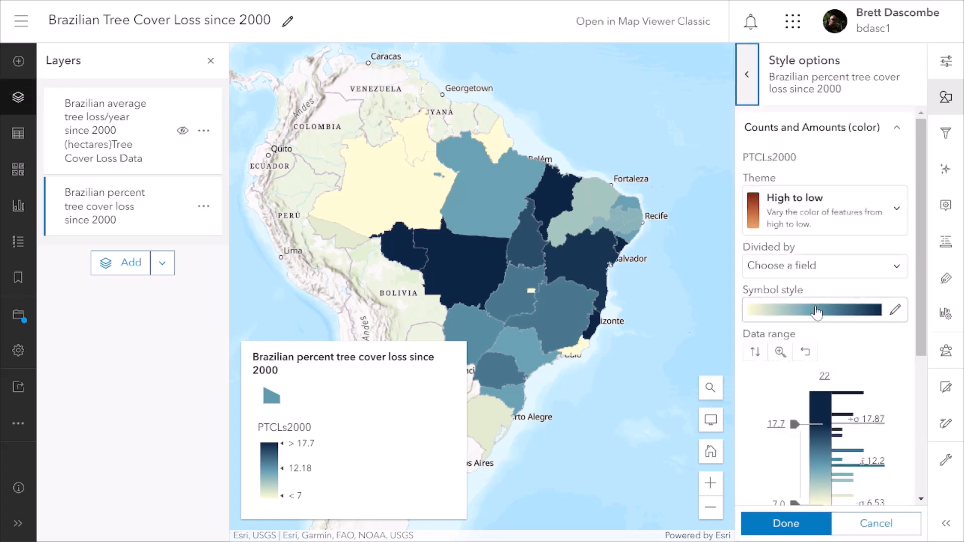
click(817, 311)
click(560, 256)
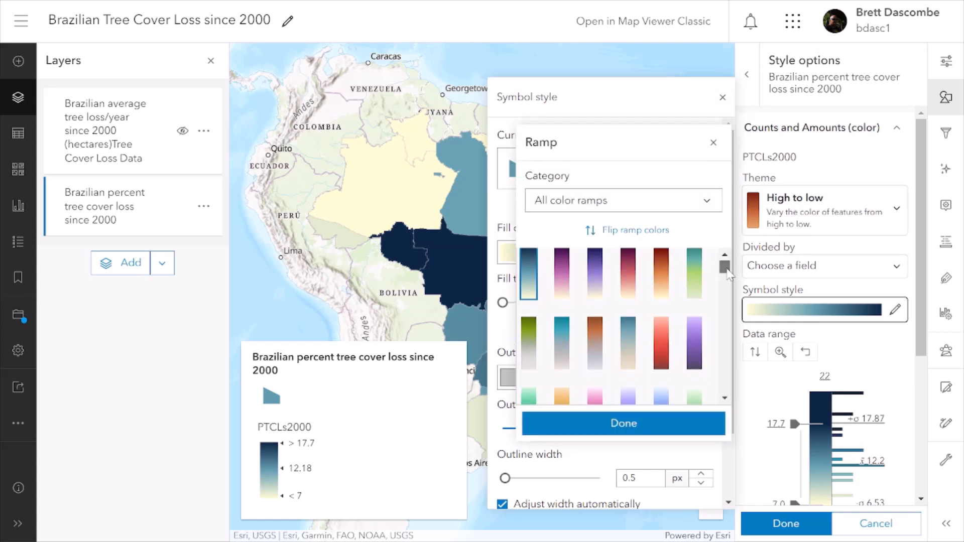
mouse_move(728, 273)
mouse_down()
mouse_move(745, 351)
mouse_move(743, 294)
mouse_move(726, 290)
mouse_move(726, 278)
mouse_up()
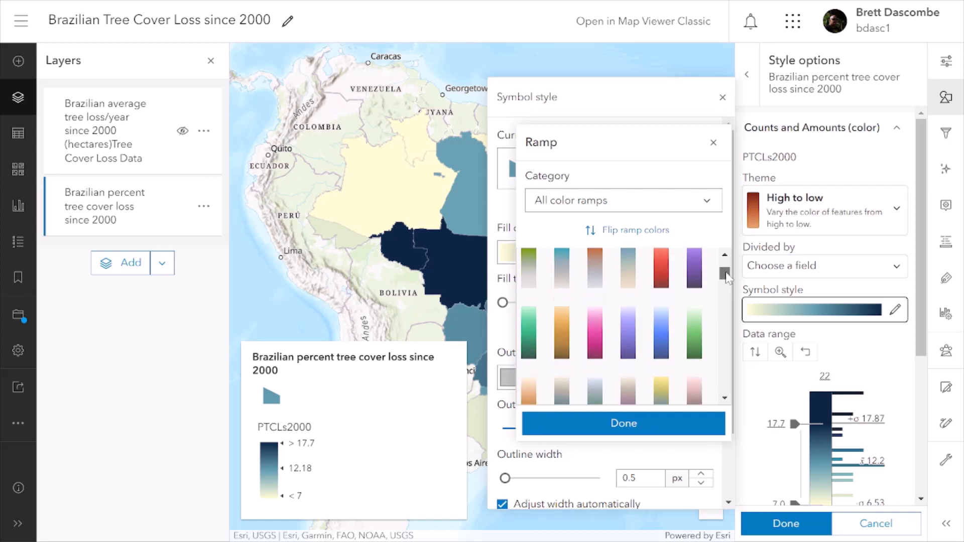
click(530, 344)
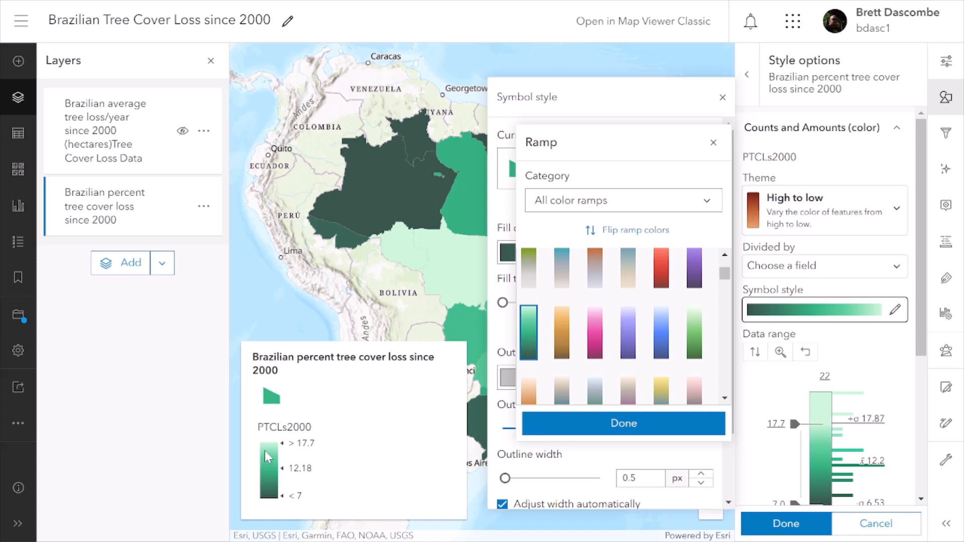
click(630, 231)
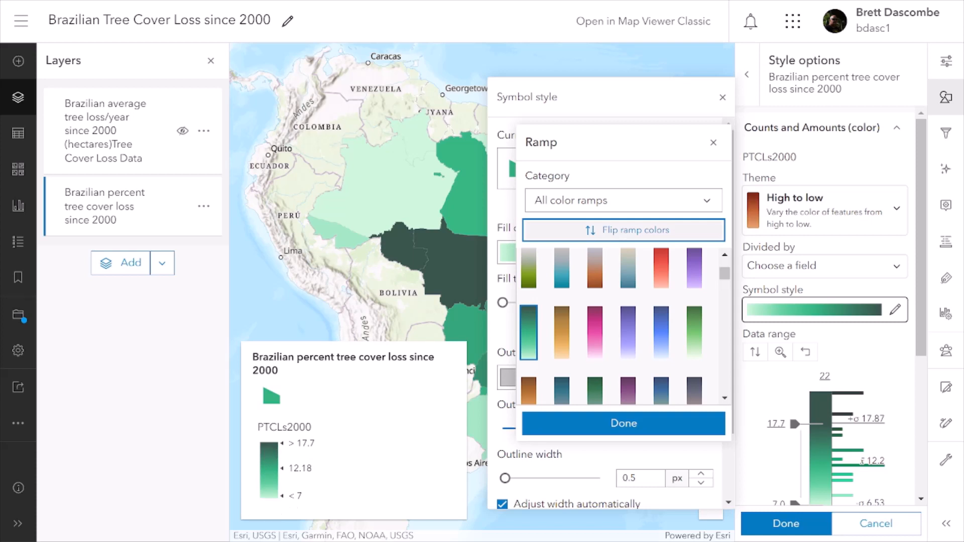
click(642, 429)
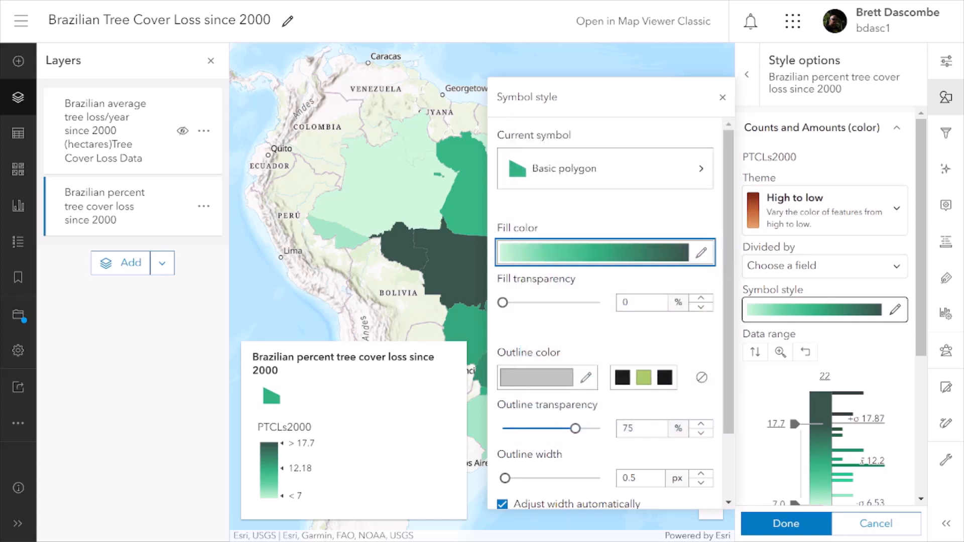
Set the state polygons' outline color to near-black (#0a0a0a) and the outline transparency to 0%.
click(530, 381)
click(531, 255)
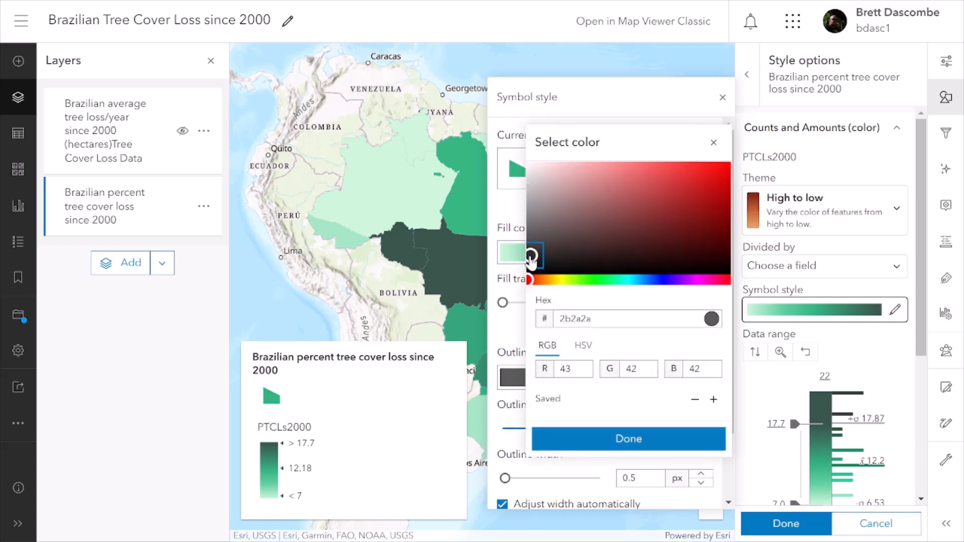
click(531, 261)
drag(531, 264, 531, 271)
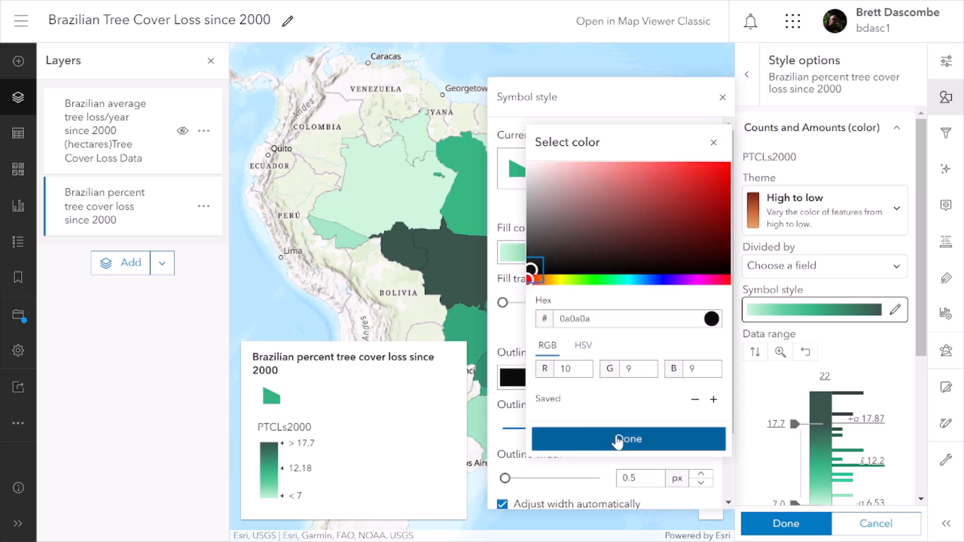
click(600, 439)
drag(576, 428, 491, 442)
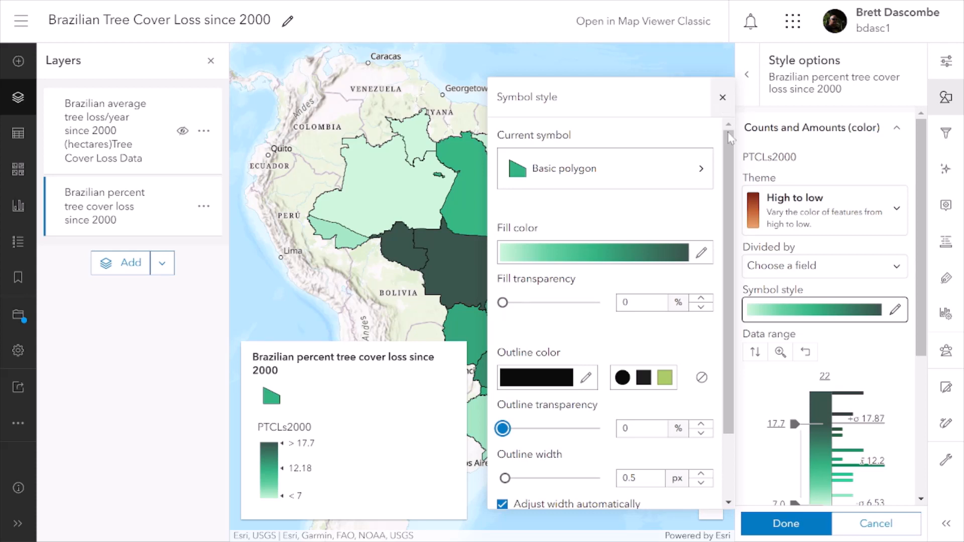
Classify the percent tree cover loss data using Natural breaks with 4 classes.
scroll(922, 238, down, 2)
scroll(942, 308, down, 3)
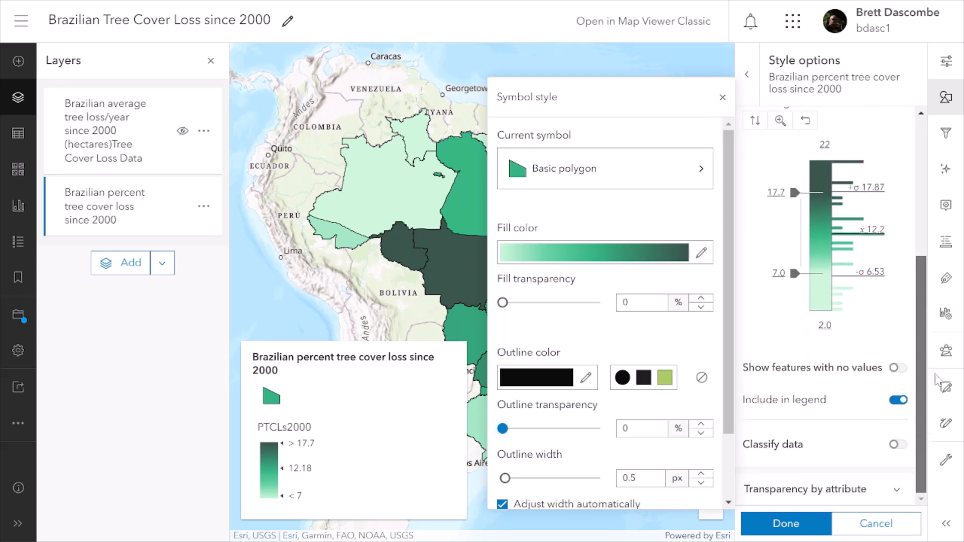
click(900, 445)
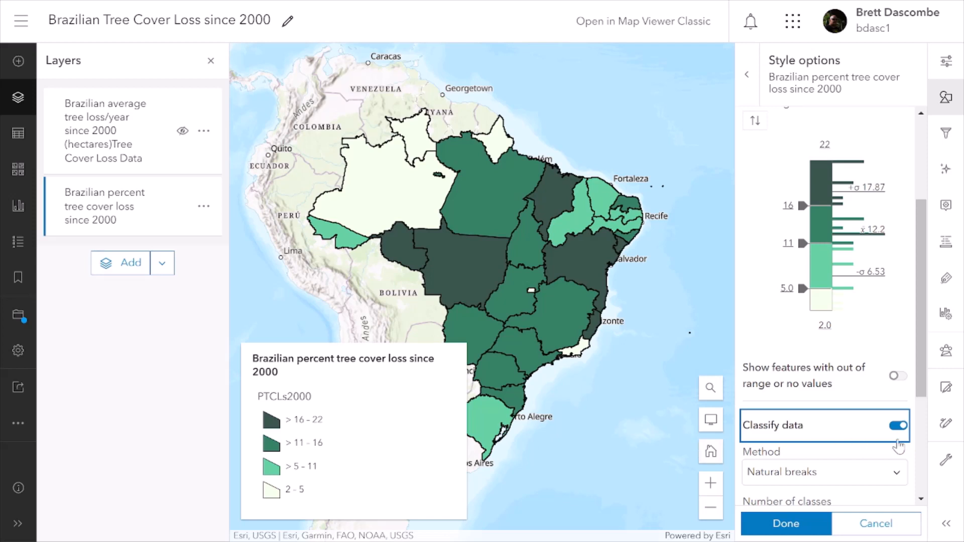
scroll(921, 334, down, 3)
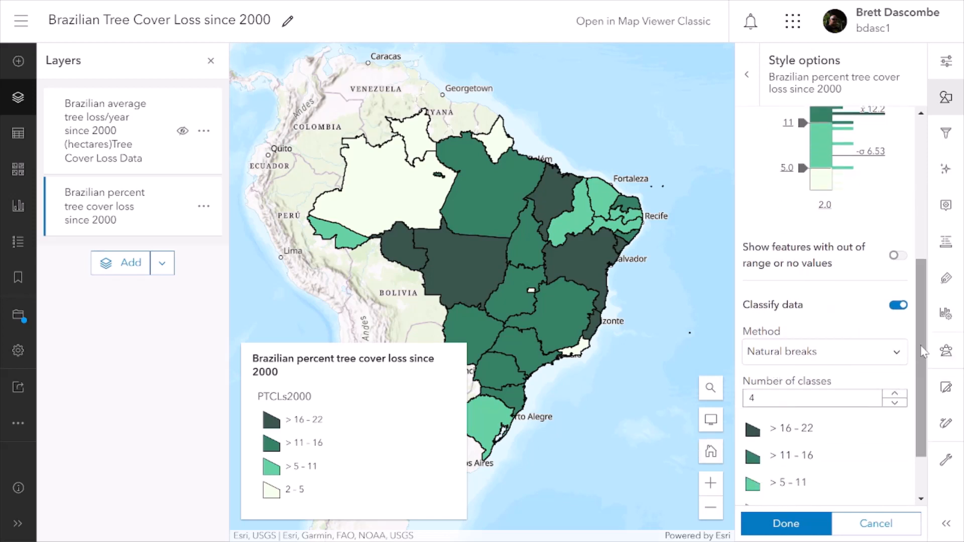
scroll(923, 350, down, 2)
click(895, 322)
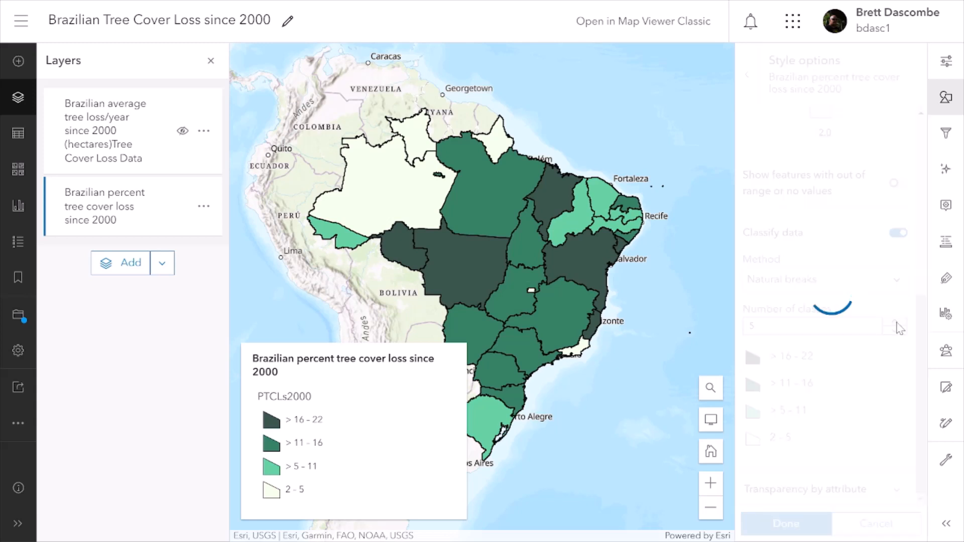
click(895, 331)
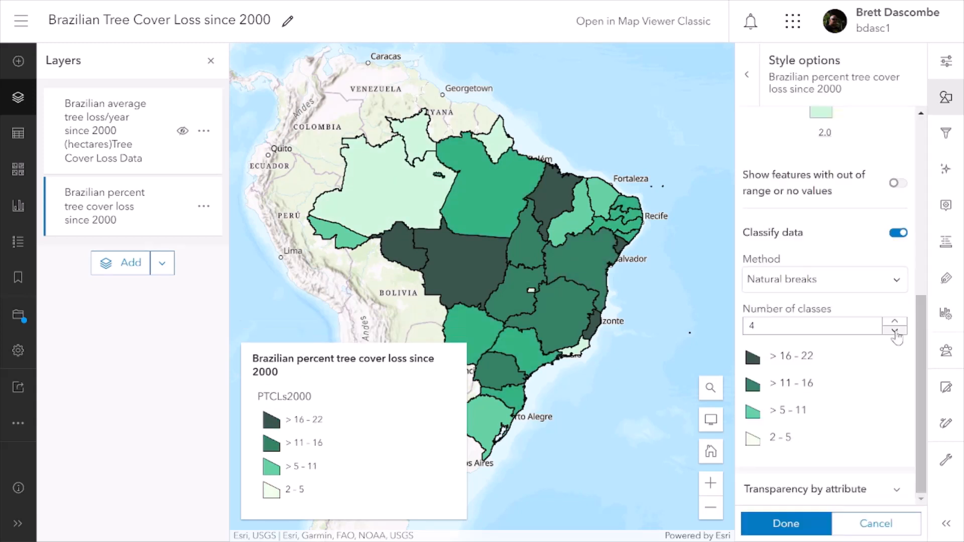
click(896, 290)
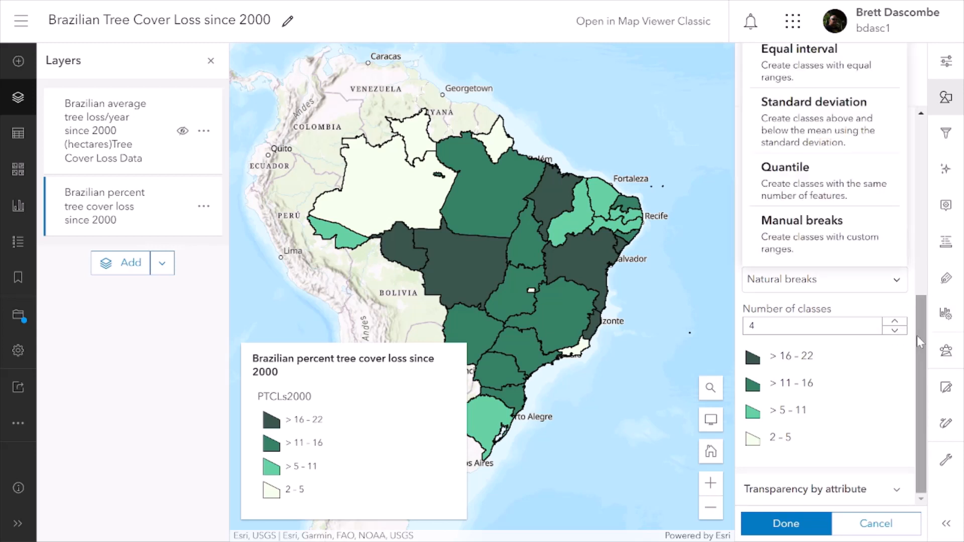
scroll(916, 335, up, 3)
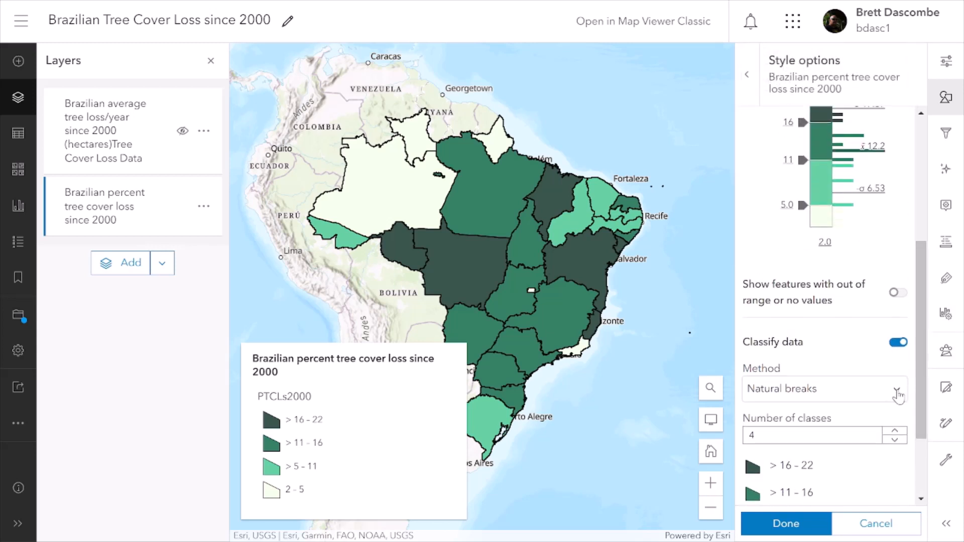
click(898, 390)
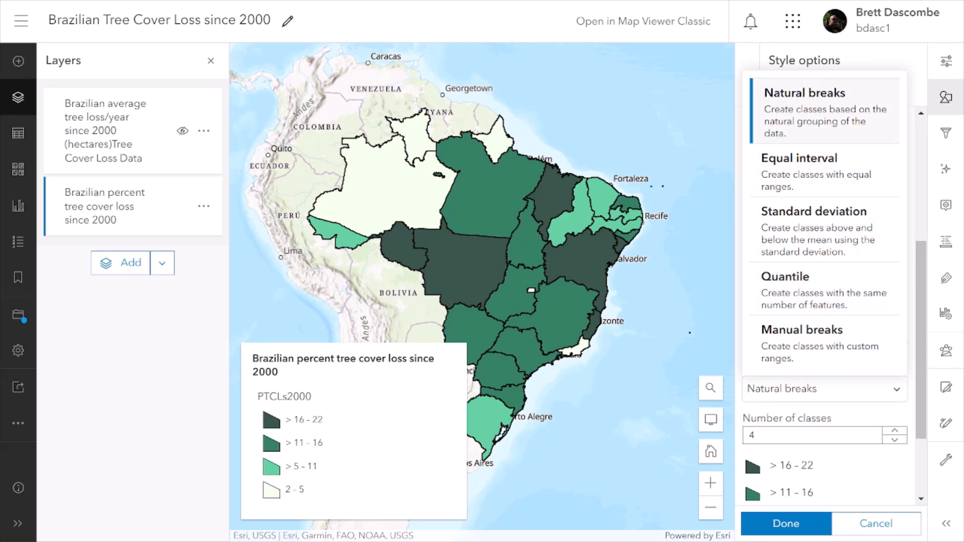
click(868, 389)
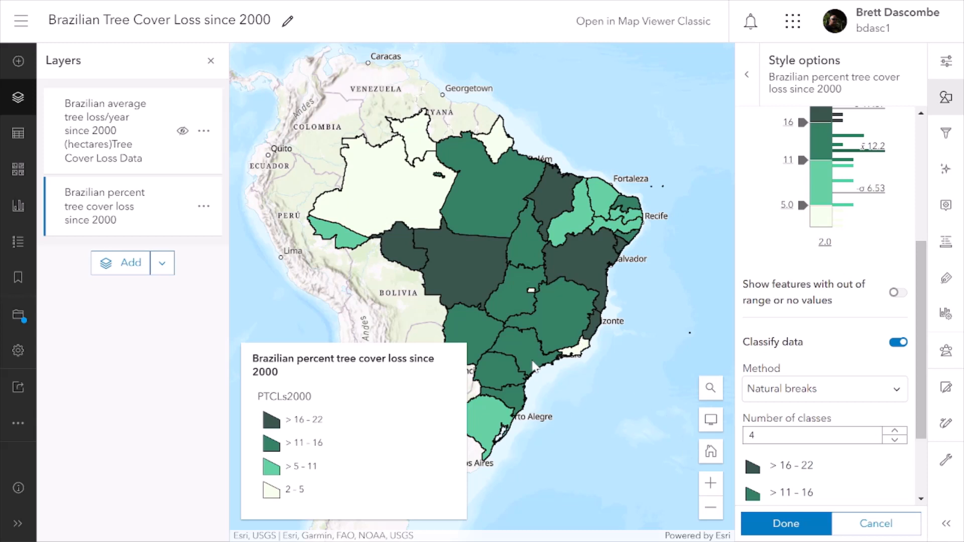
Set the percent tree cover loss layer's blending mode to Multiply and close its properties.
drag(574, 414, 628, 391)
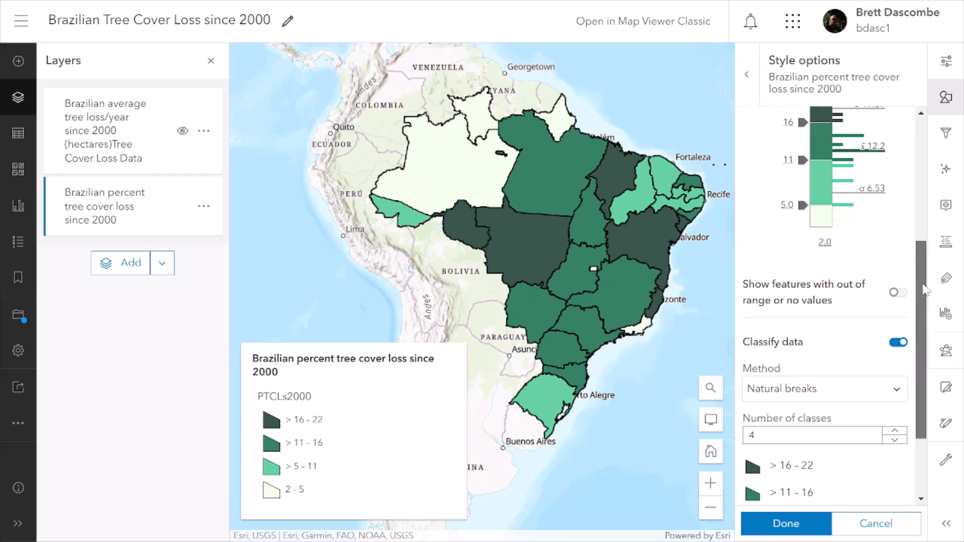
drag(919, 248, 917, 126)
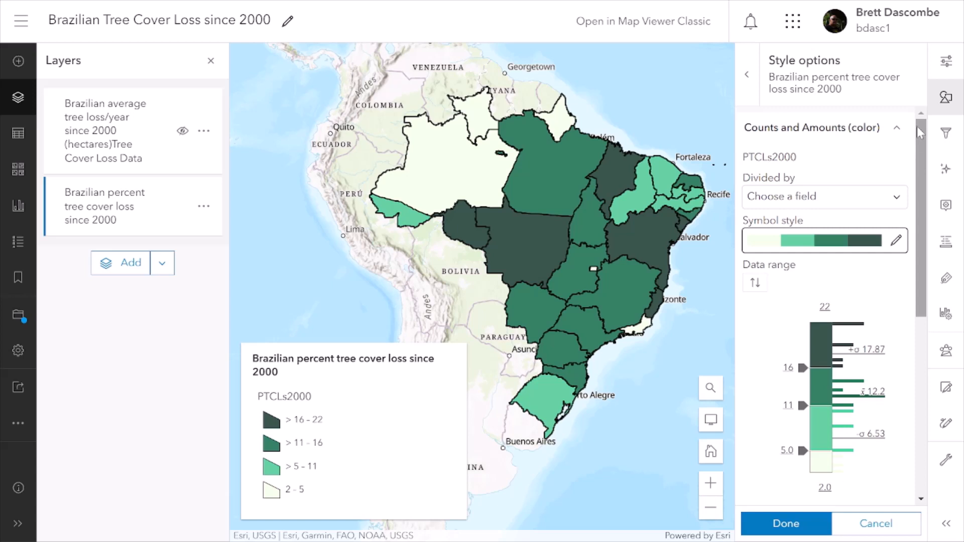
click(948, 68)
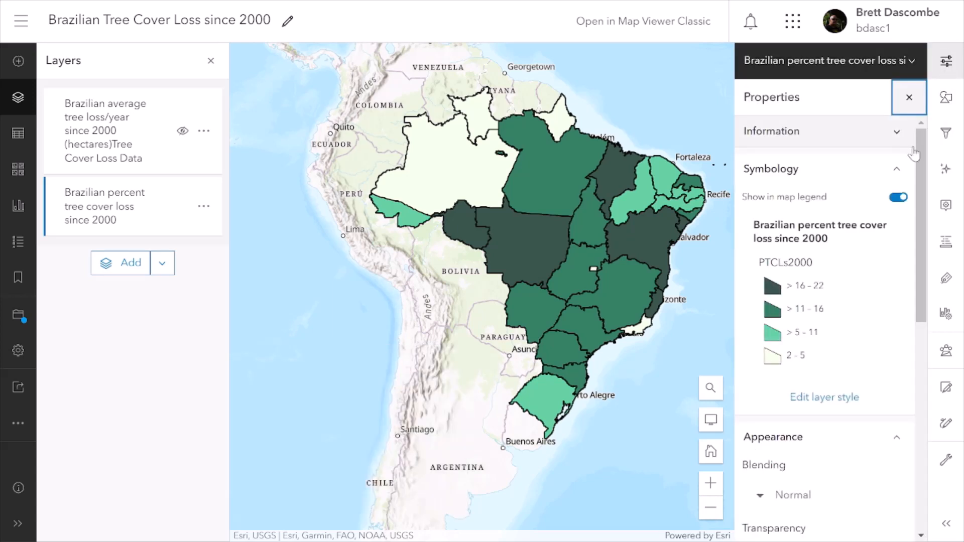
drag(917, 156, 945, 264)
click(792, 269)
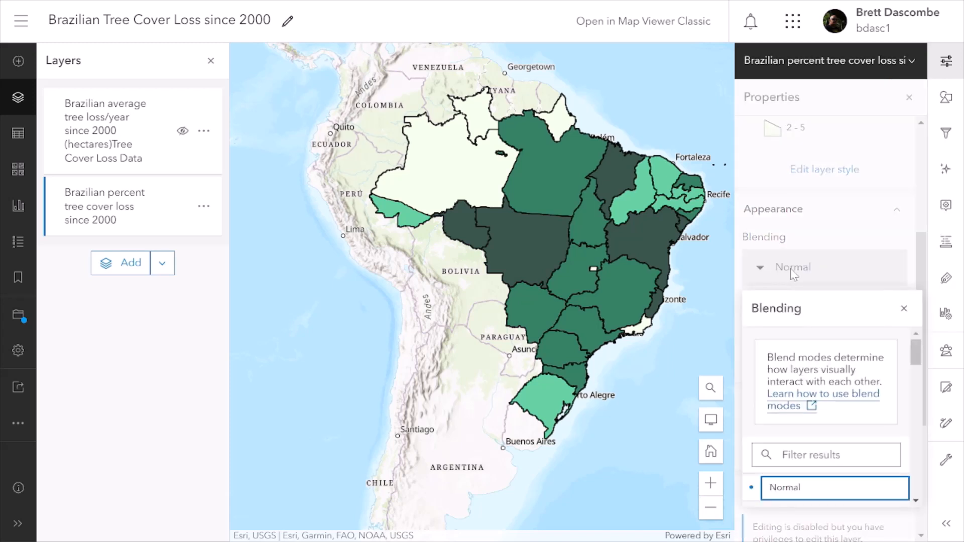
click(923, 263)
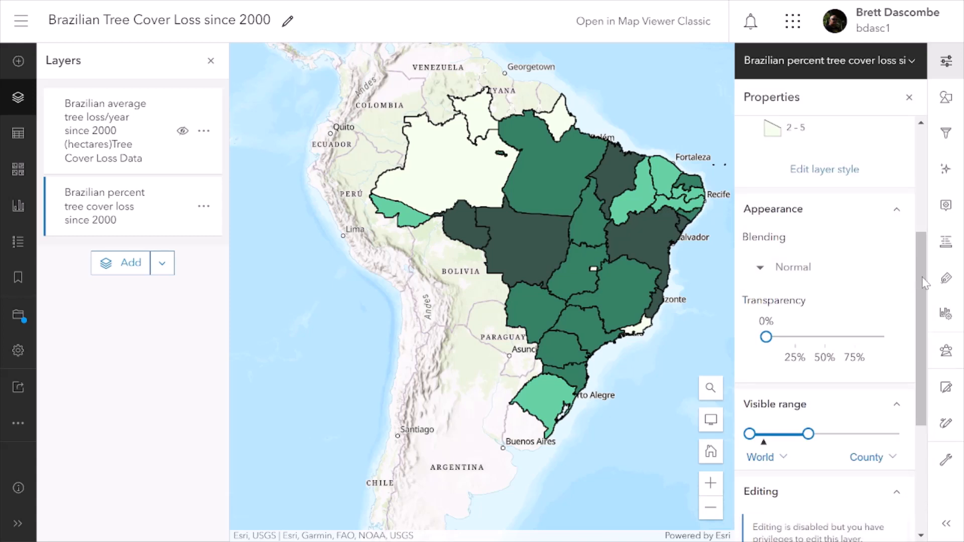
drag(923, 287, 921, 359)
click(781, 234)
click(806, 382)
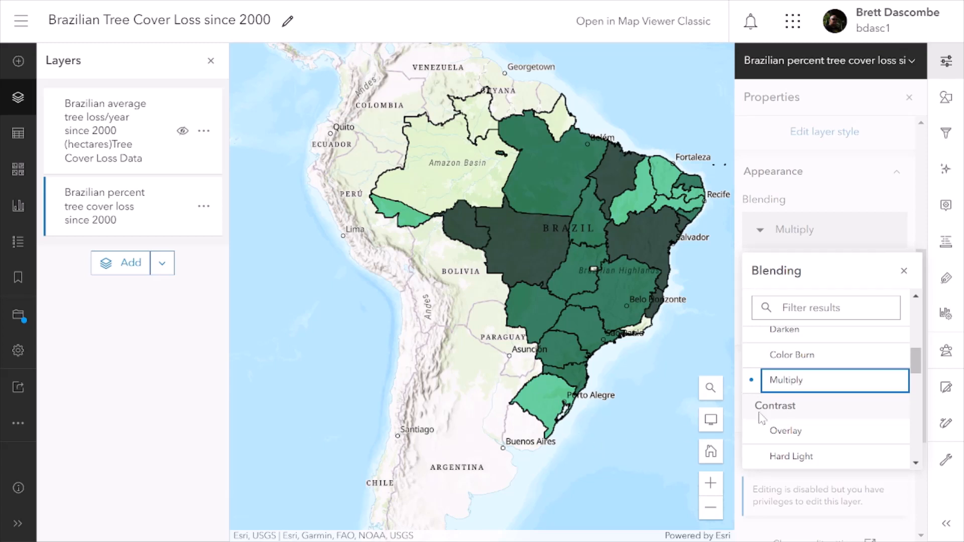
click(912, 96)
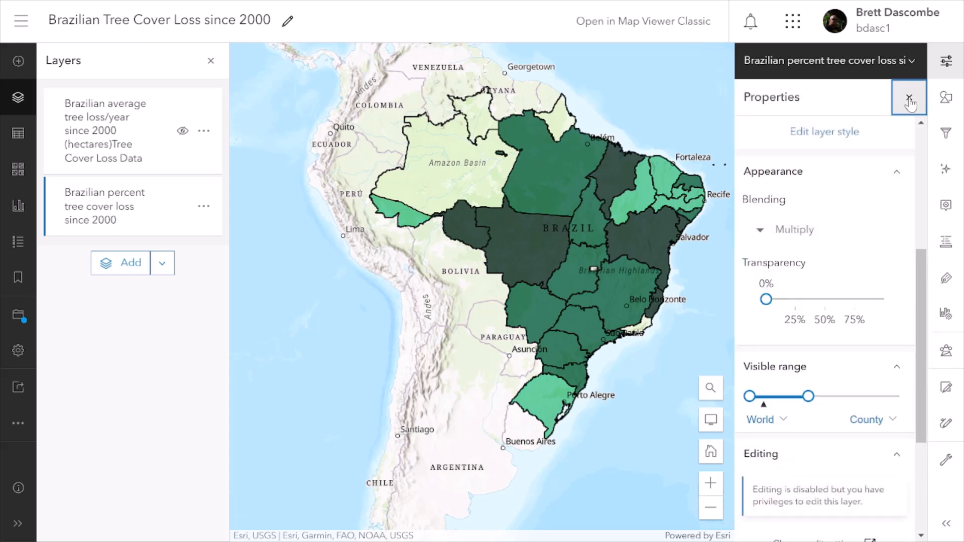
click(912, 98)
Make the average tree loss layer visible again and check the legend for both layers.
drag(844, 306, 807, 323)
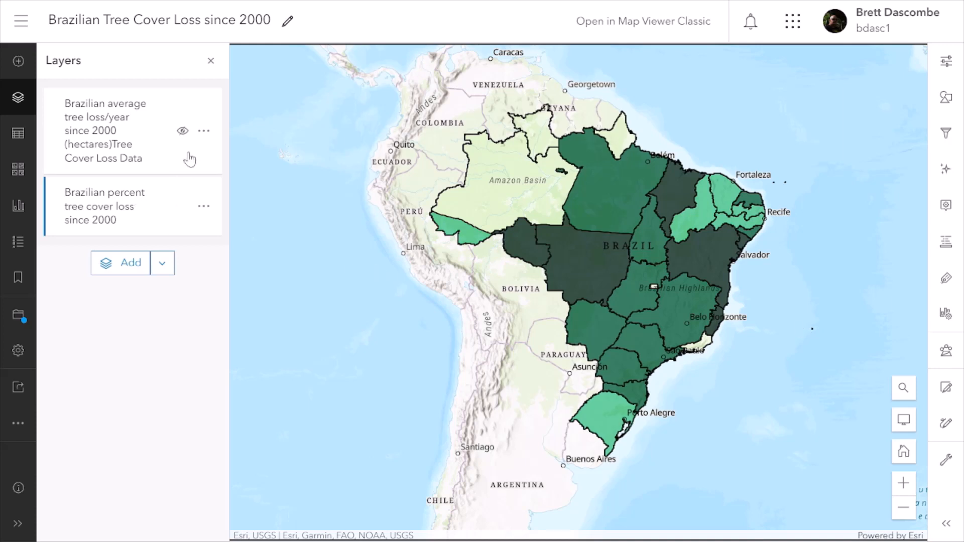
click(182, 132)
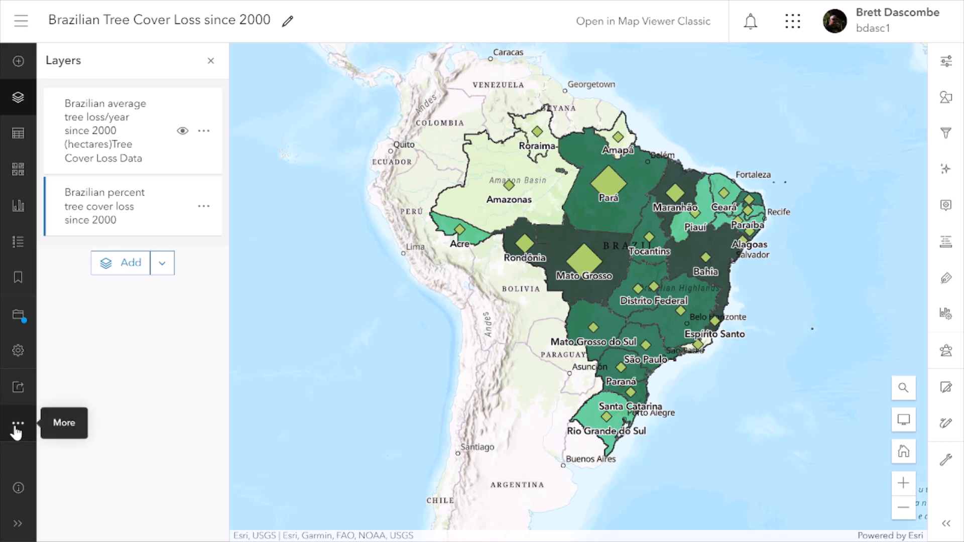
click(18, 243)
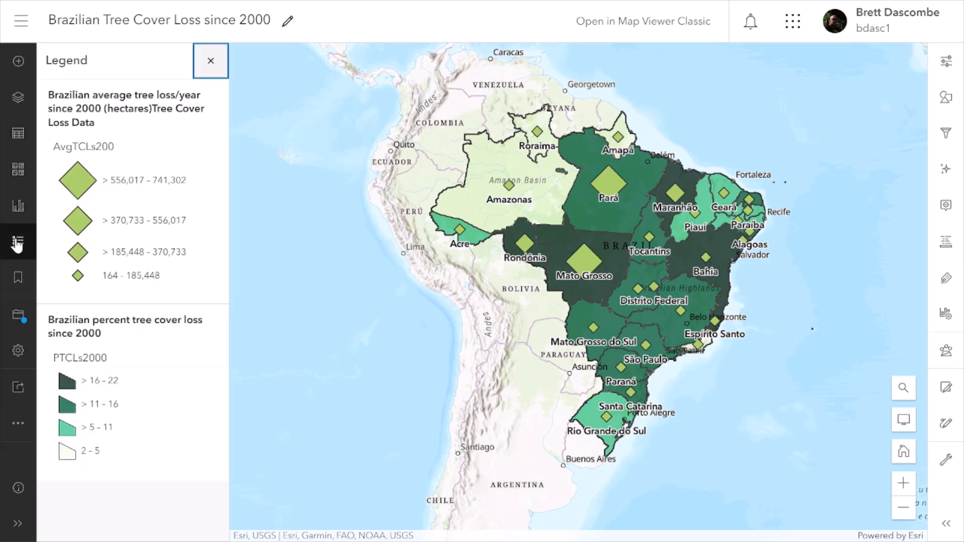
click(18, 244)
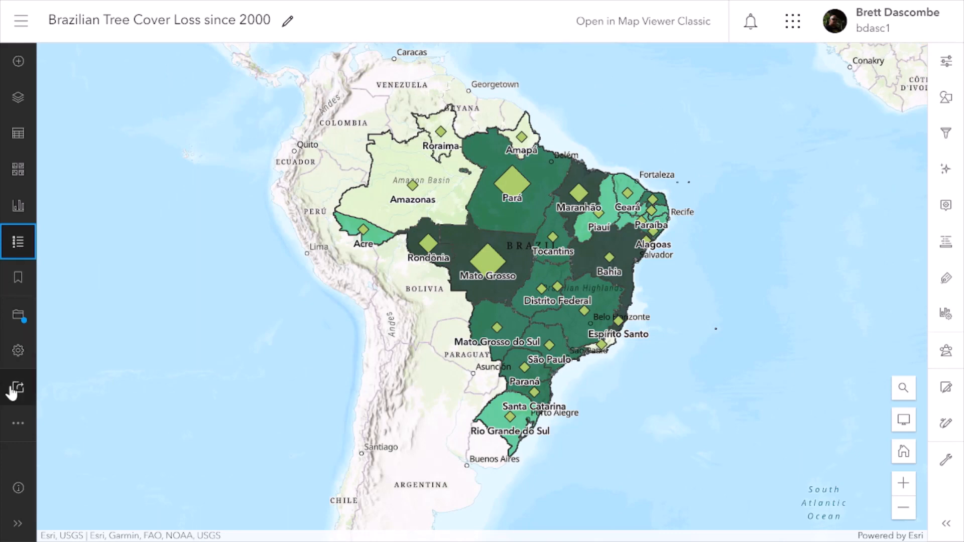
Set up a print layout of the map with A3 portrait page setup and JPG file format.
click(15, 426)
click(79, 443)
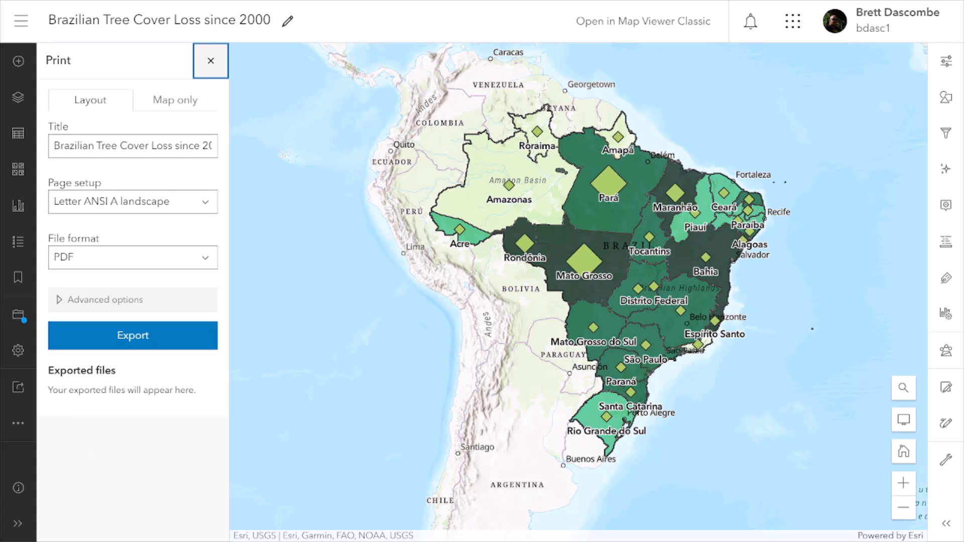
click(203, 206)
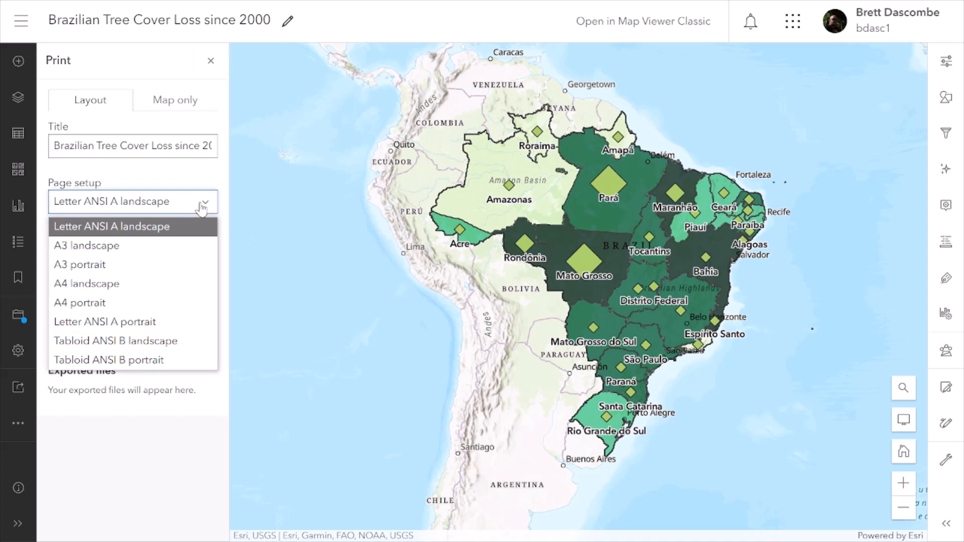
click(80, 265)
click(90, 259)
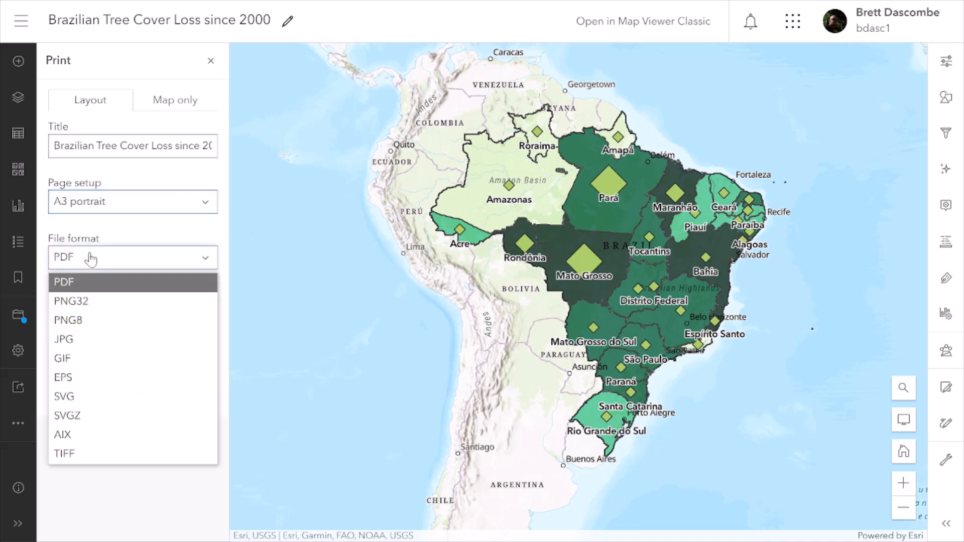
click(62, 341)
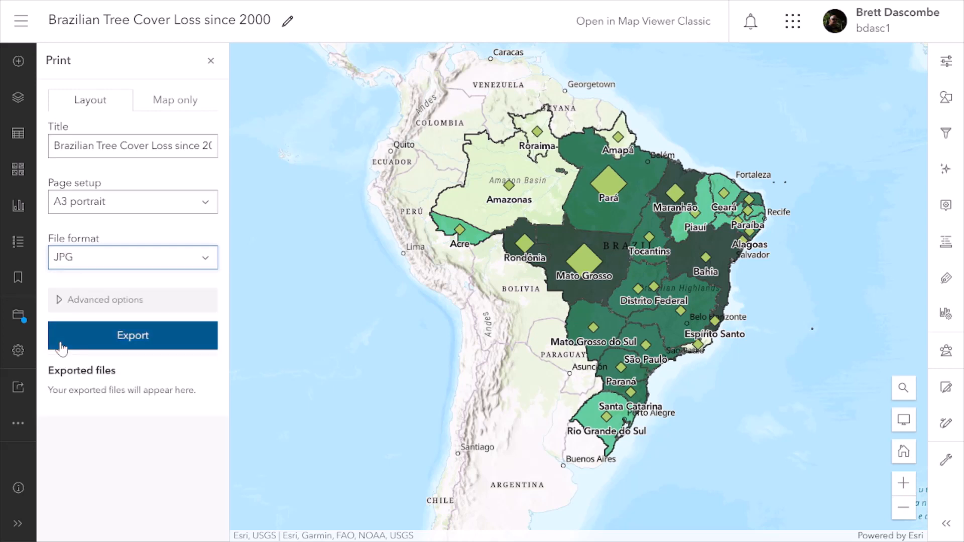
Fill in the author's initials in the advanced print options and include the legend and north arrow.
click(60, 302)
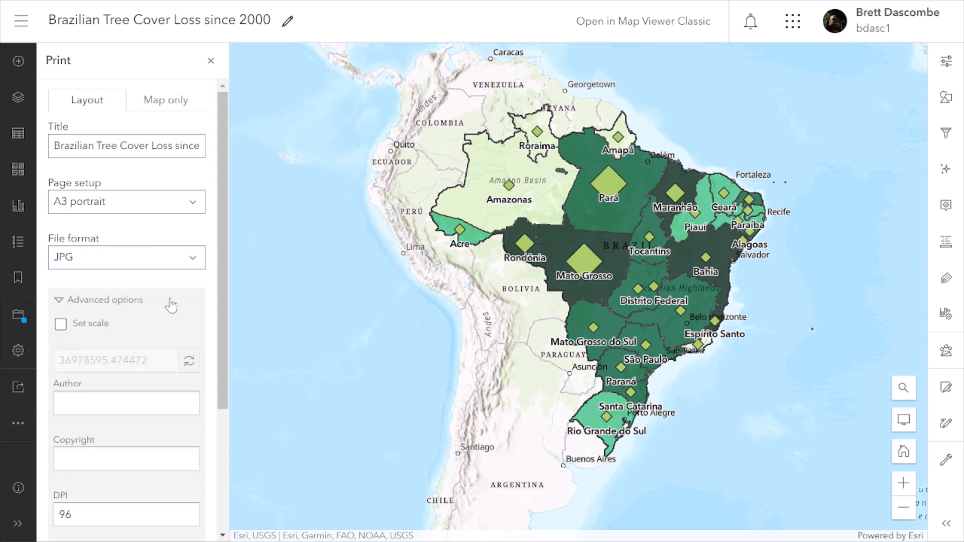
scroll(225, 261, down, 3)
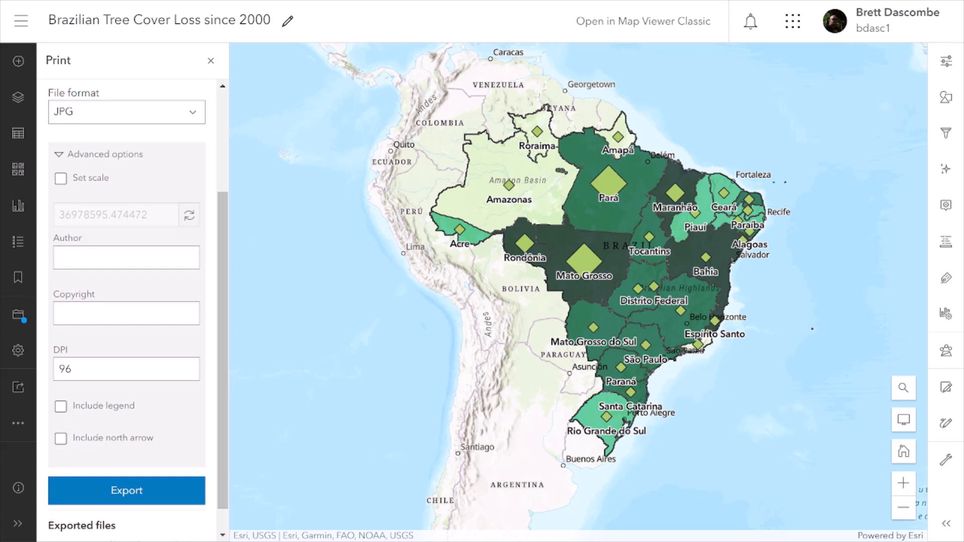
click(83, 257)
text(BD)
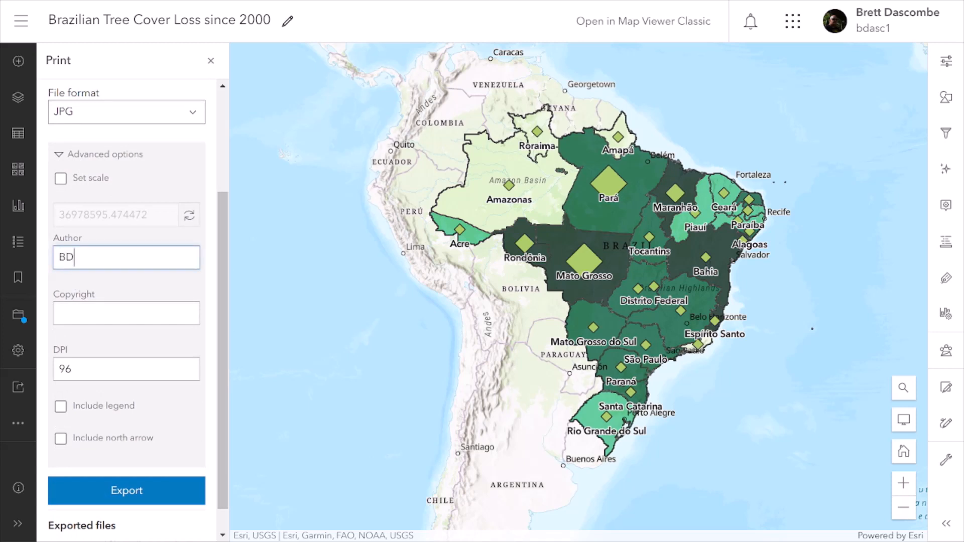
click(61, 406)
click(60, 438)
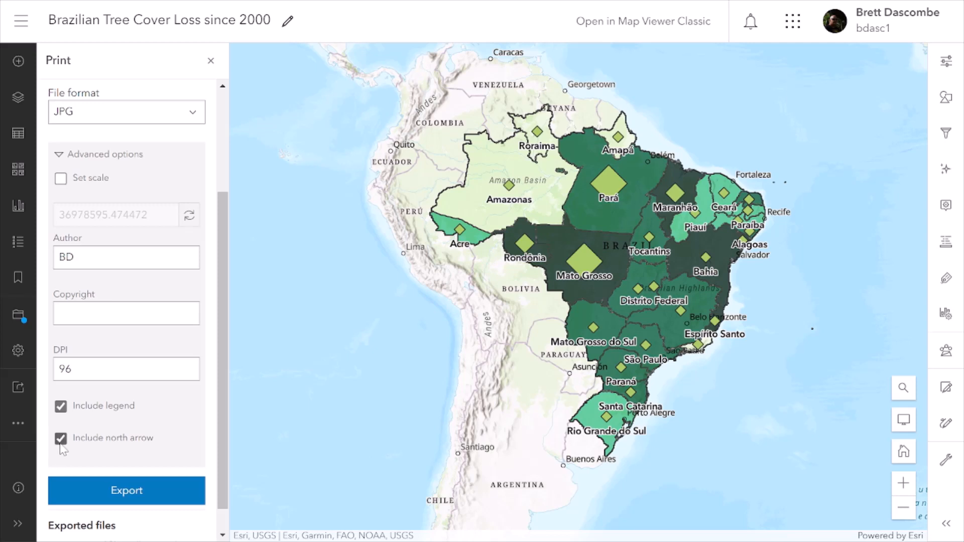
Export the map layout and open the exported JPG file.
click(116, 490)
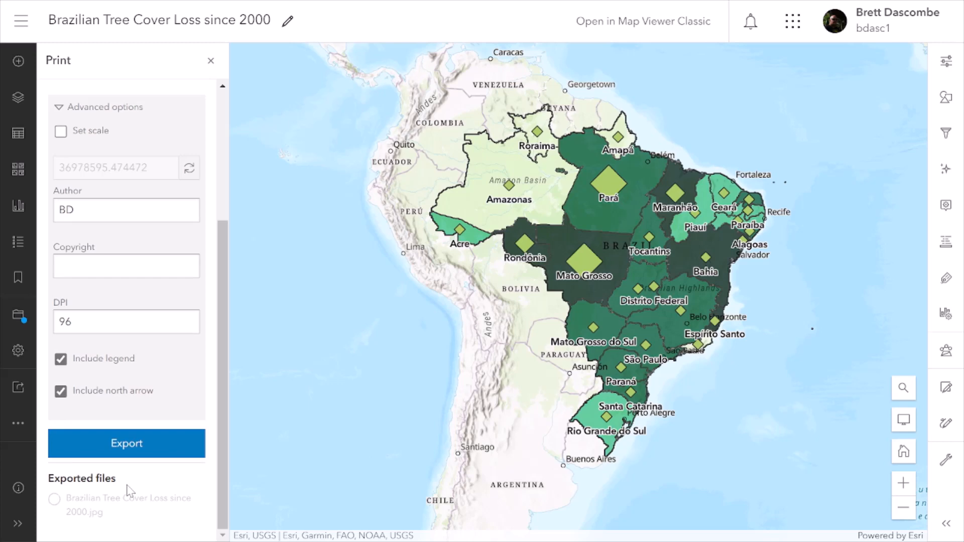
click(121, 499)
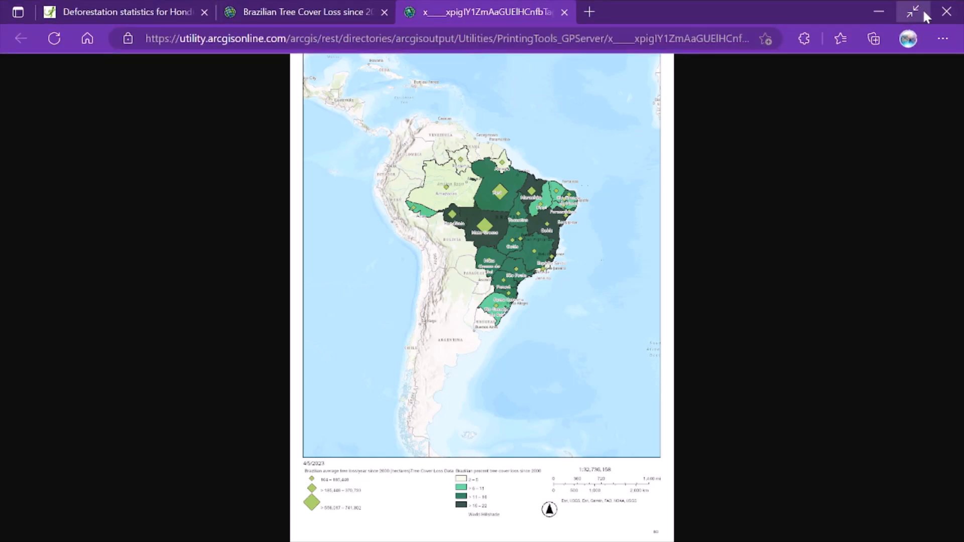
Return to the map's print settings, enable a set scale and change the scale value to 20978595.474472.
click(912, 12)
click(316, 11)
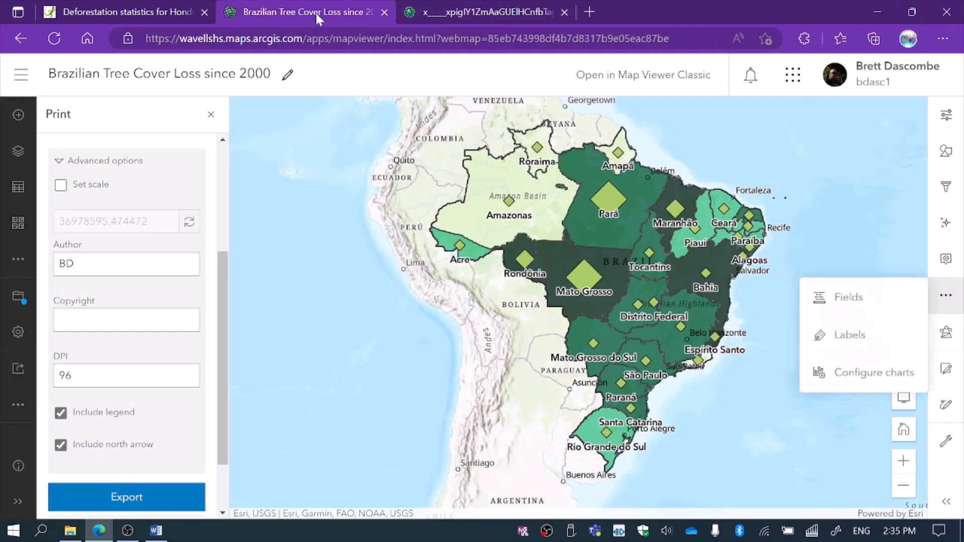
click(61, 188)
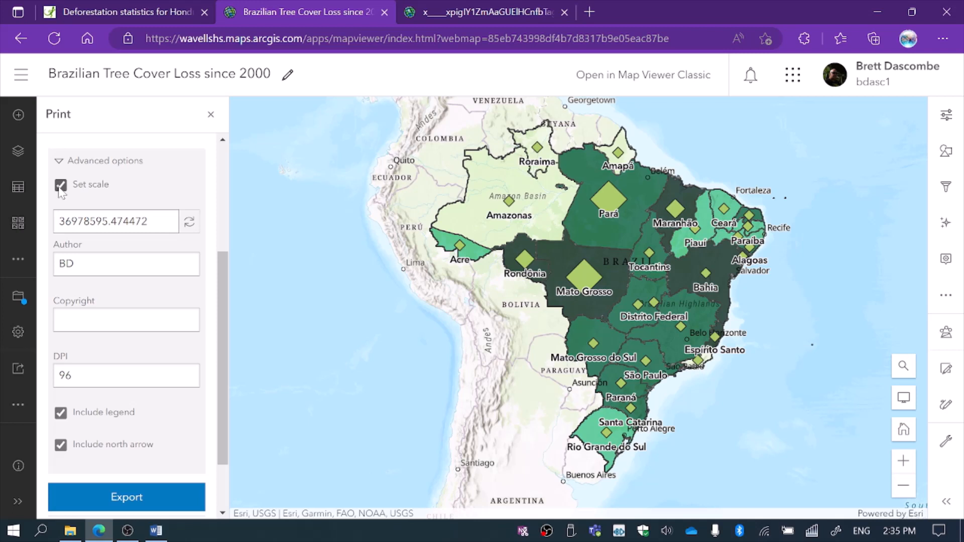
click(71, 221)
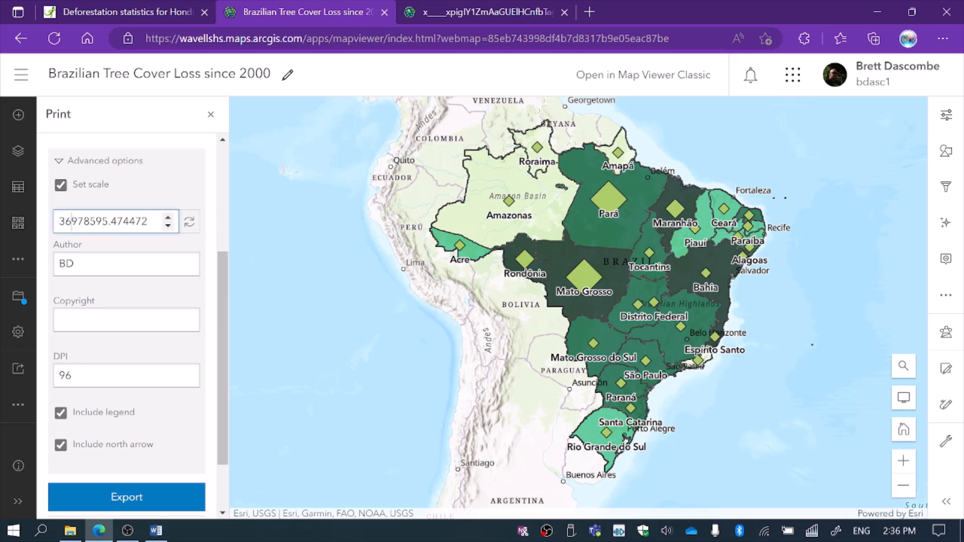
key(BackSpace)
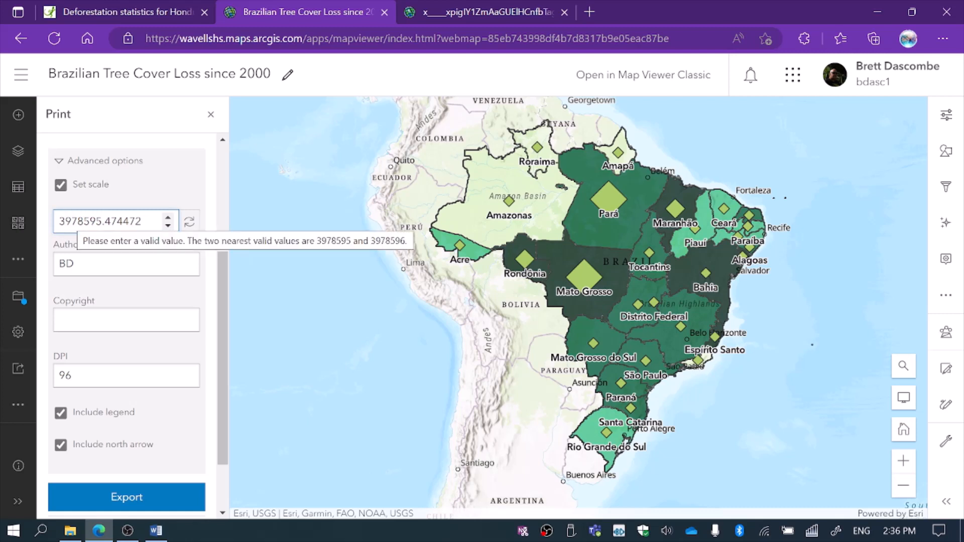
key(BackSpace)
text(20)
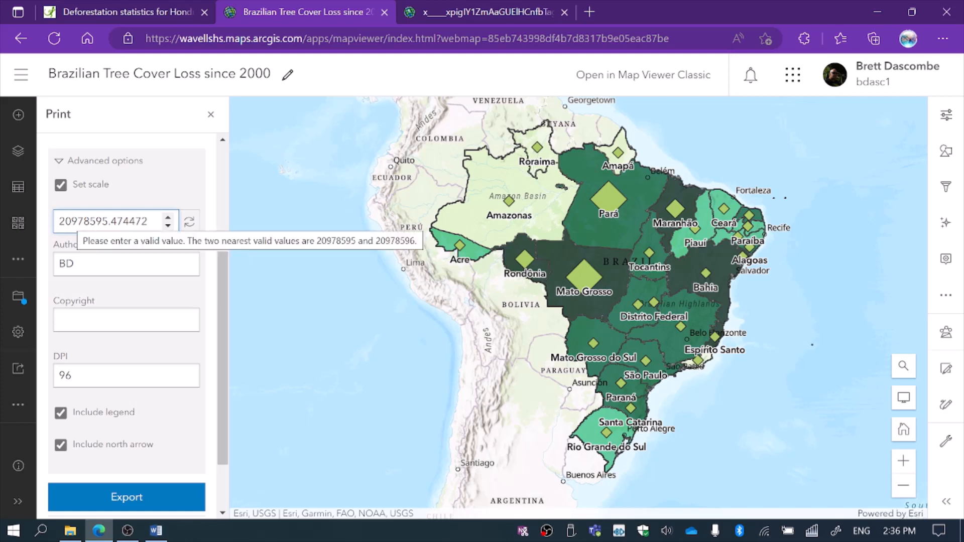
Export the map again, open the new JPG and compare its map extent with the earlier export.
click(134, 497)
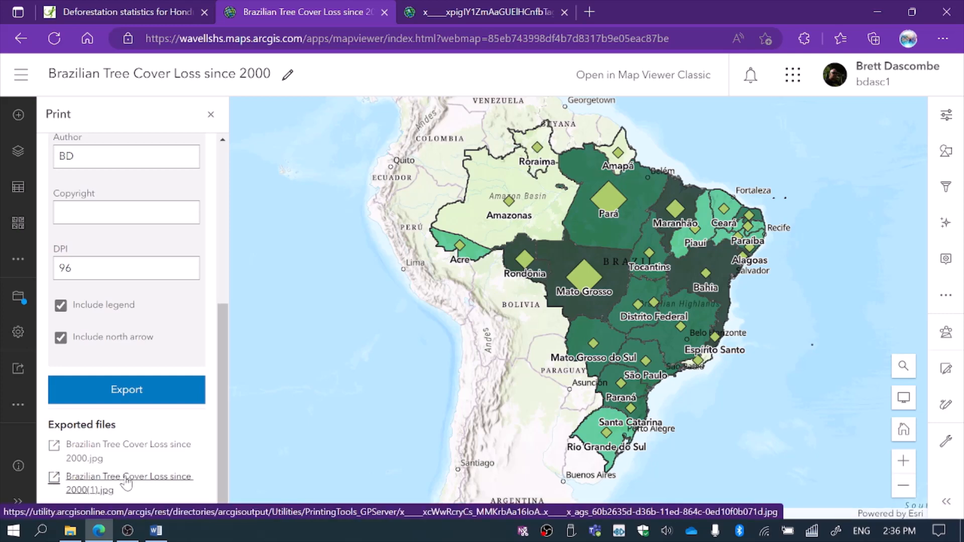
click(126, 478)
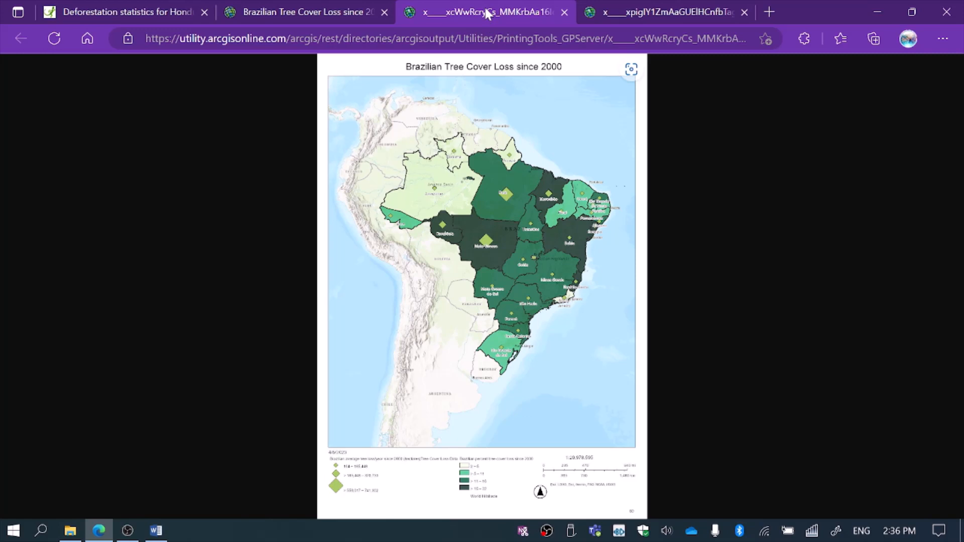
click(649, 15)
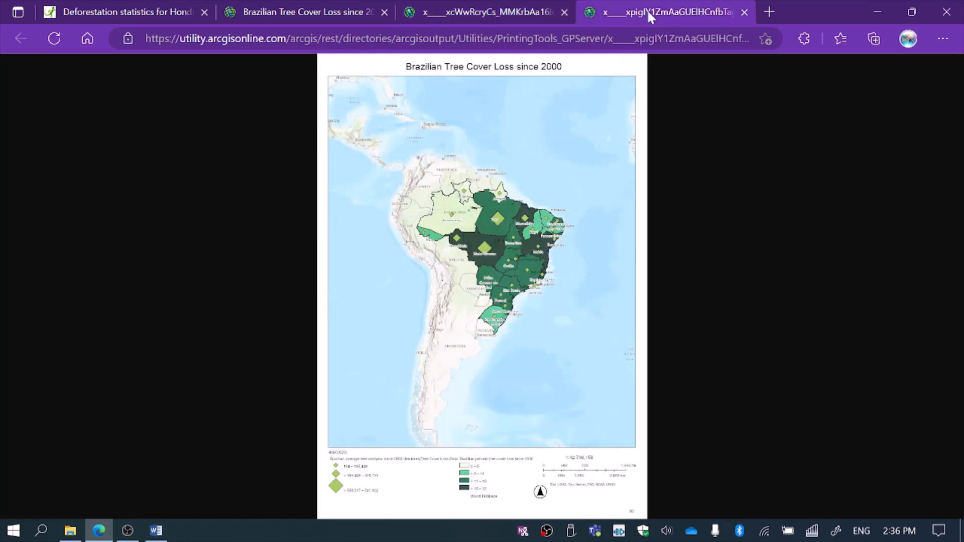
click(494, 11)
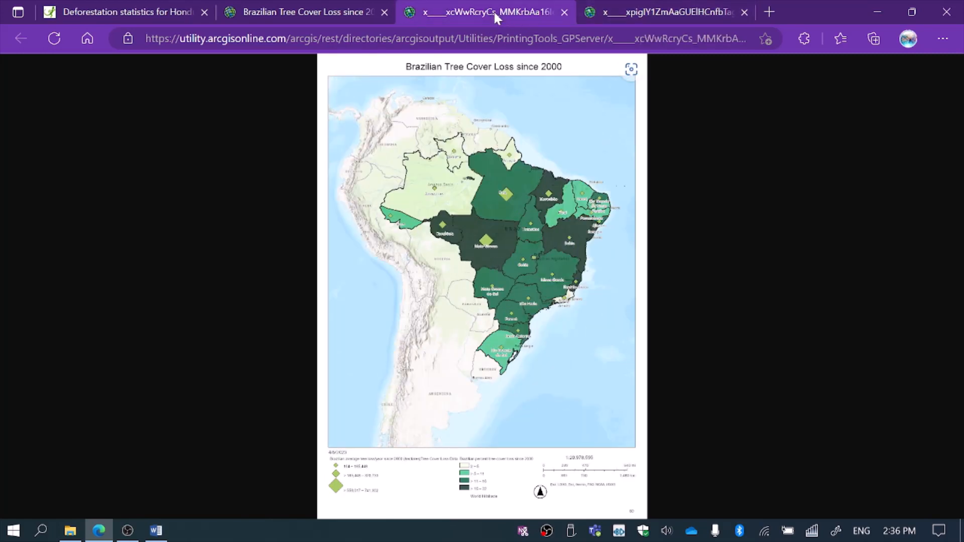
click(689, 9)
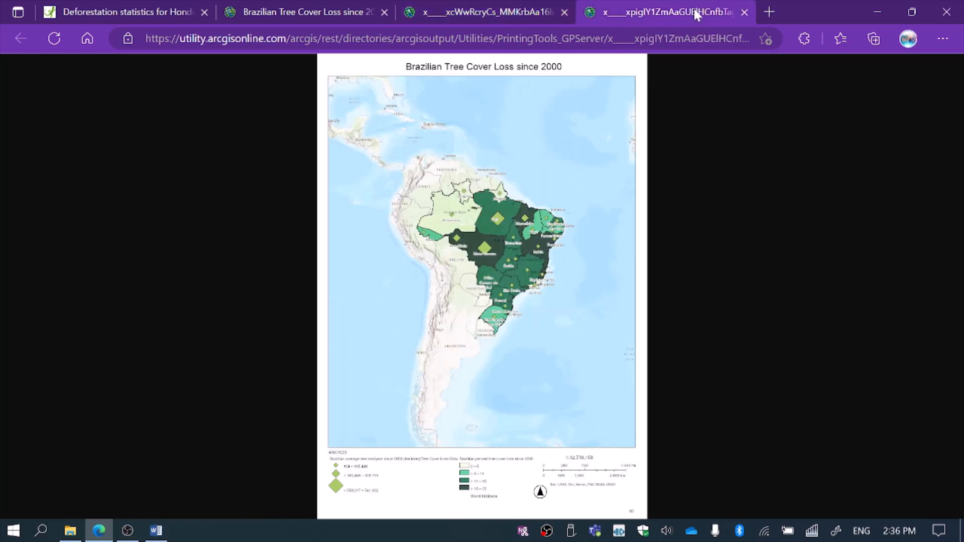
click(506, 15)
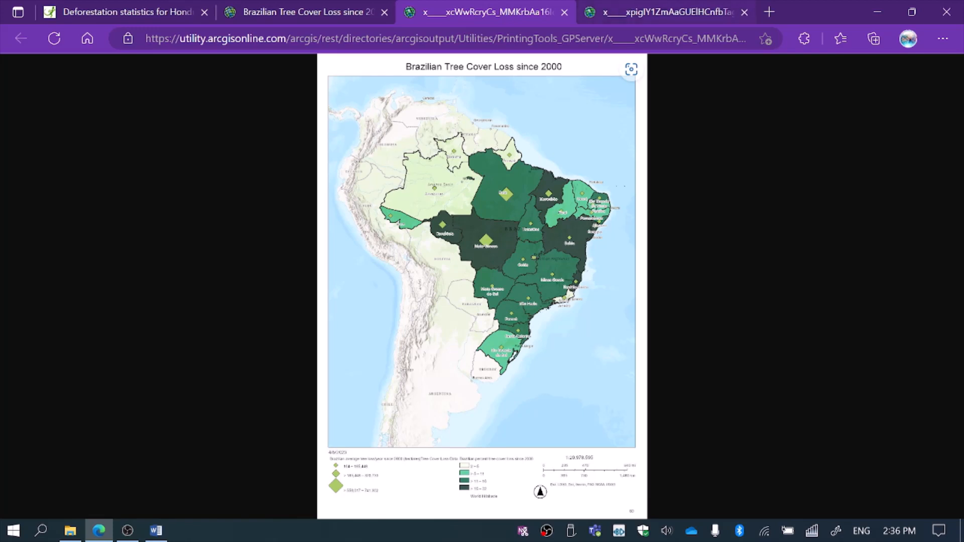
Copy the newly exported map image, switch to Word and create a blank document.
right_click(574, 156)
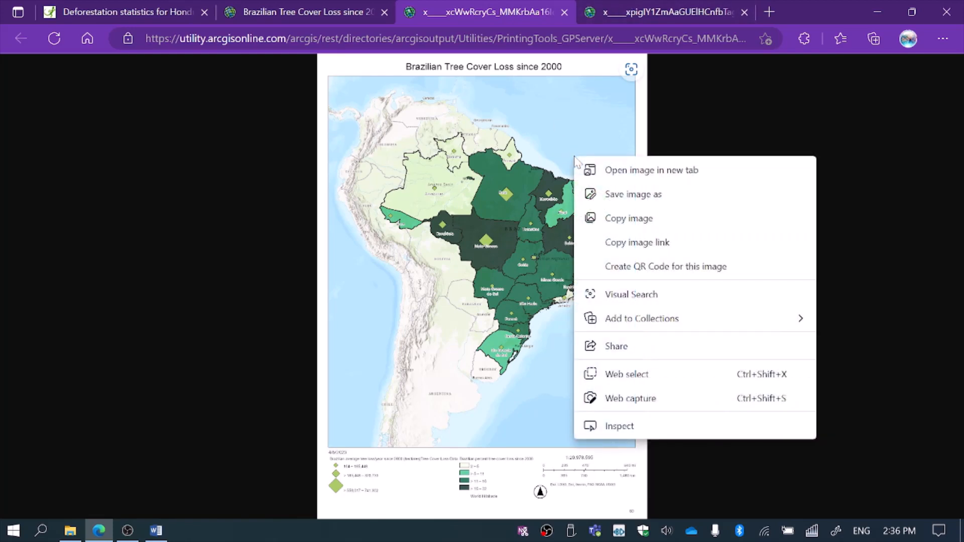
click(629, 215)
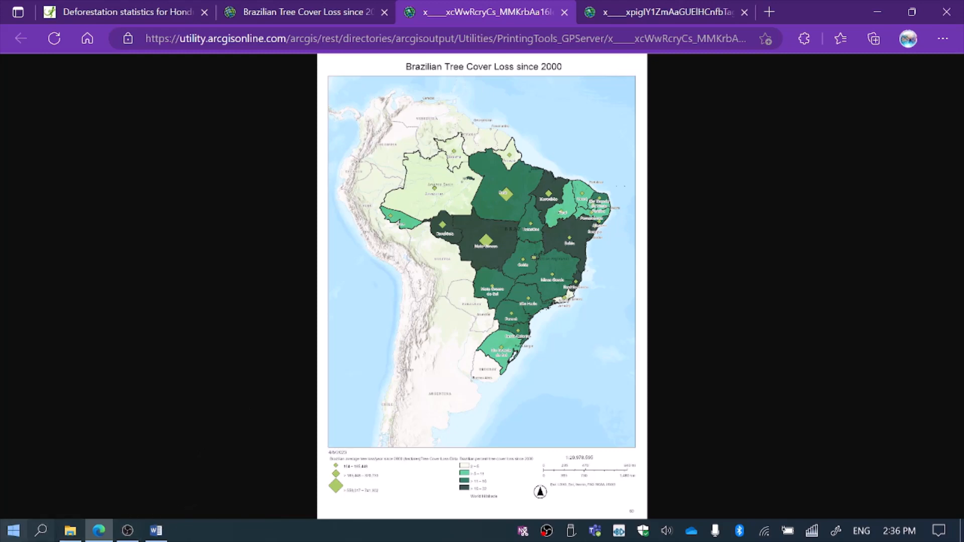
click(157, 531)
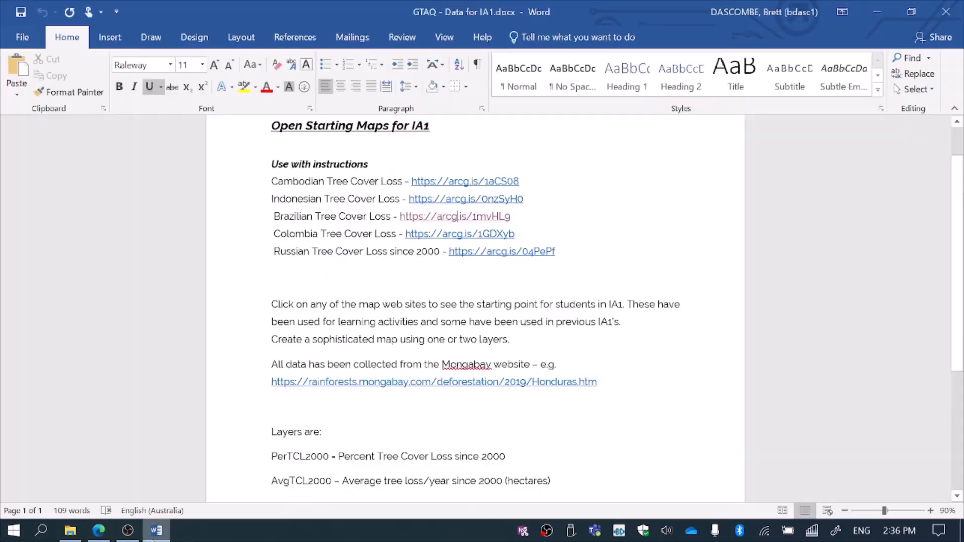
click(22, 37)
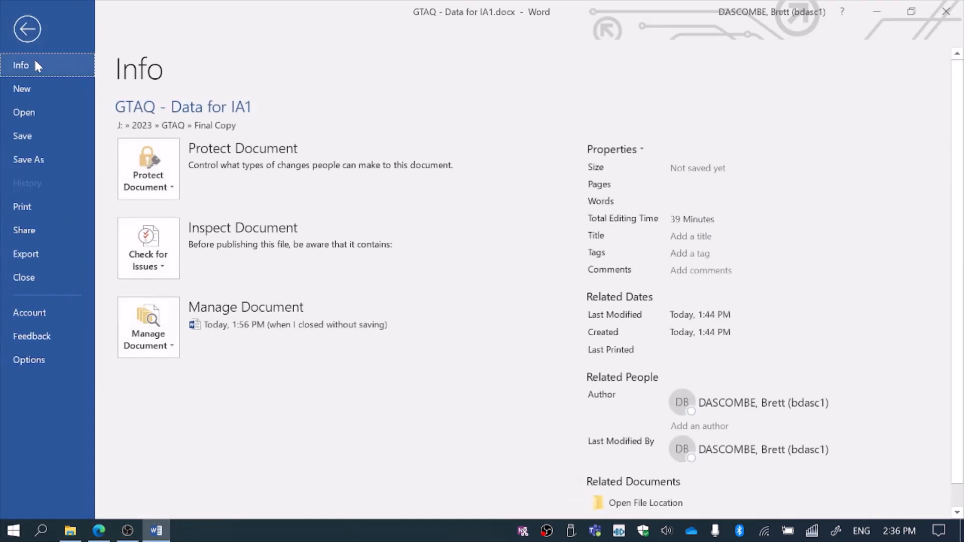
click(21, 95)
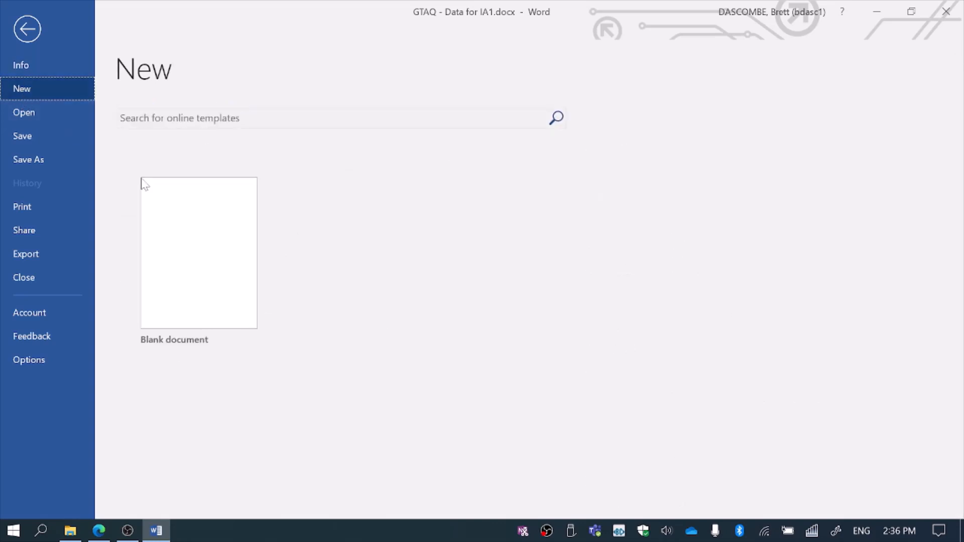
click(161, 196)
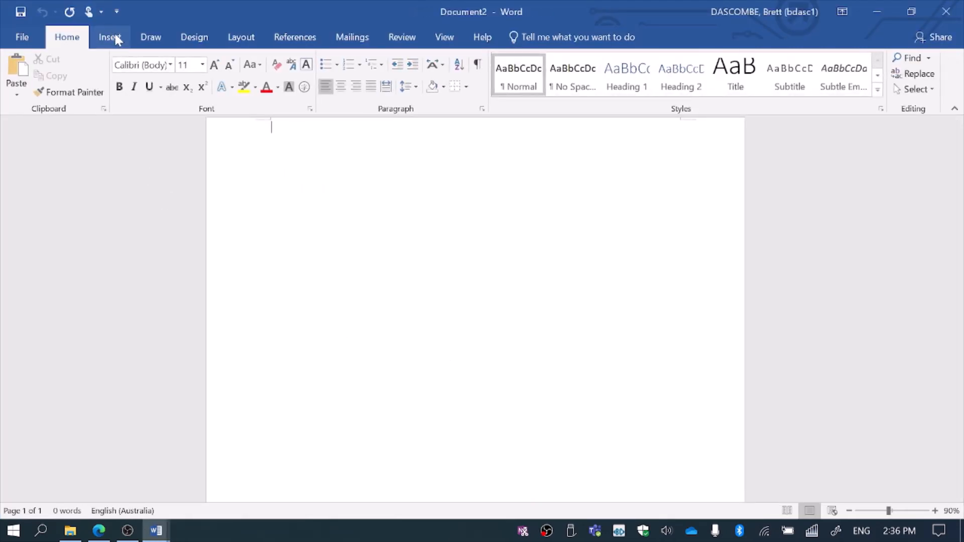
Set the page margins to Narrow and paste the copied map image, keeping its source formatting.
right_click(263, 177)
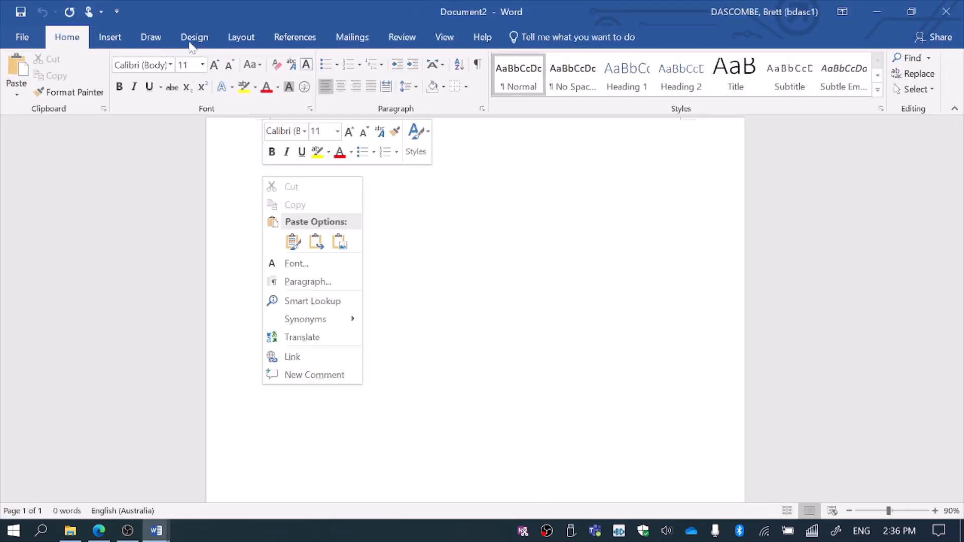
click(242, 39)
click(64, 78)
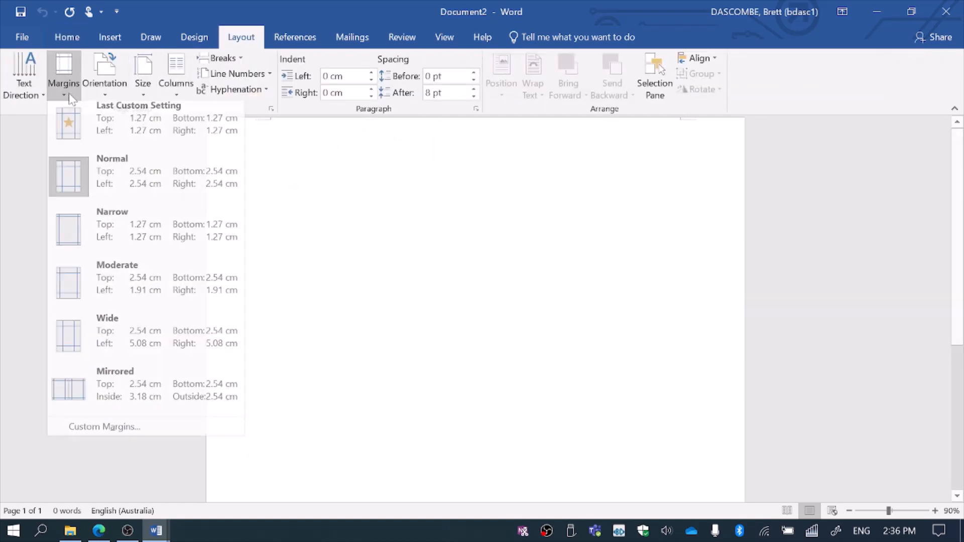
click(65, 228)
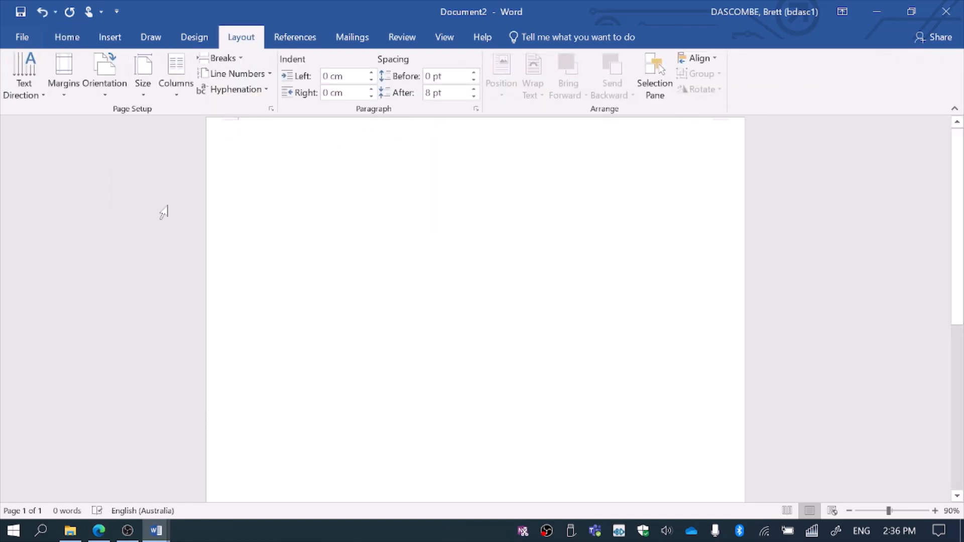
right_click(255, 133)
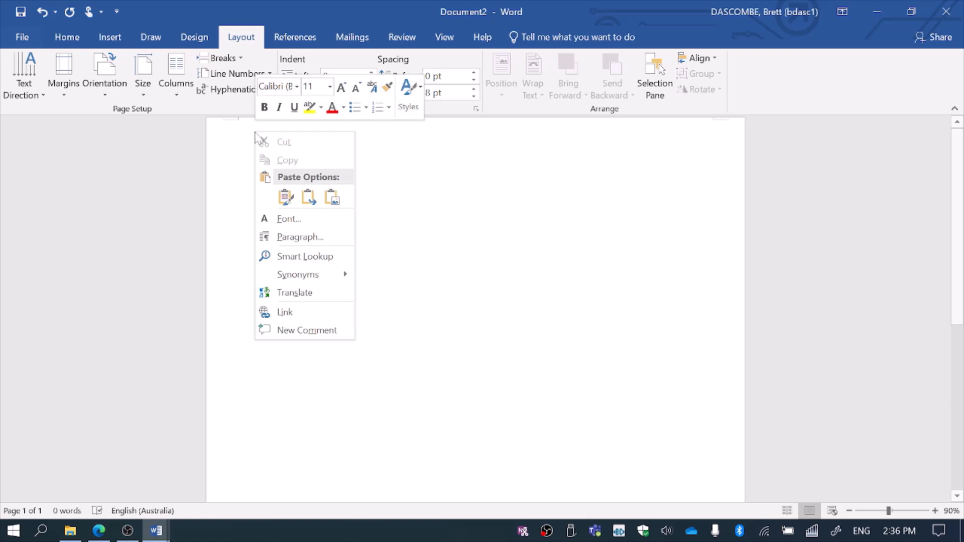
click(287, 197)
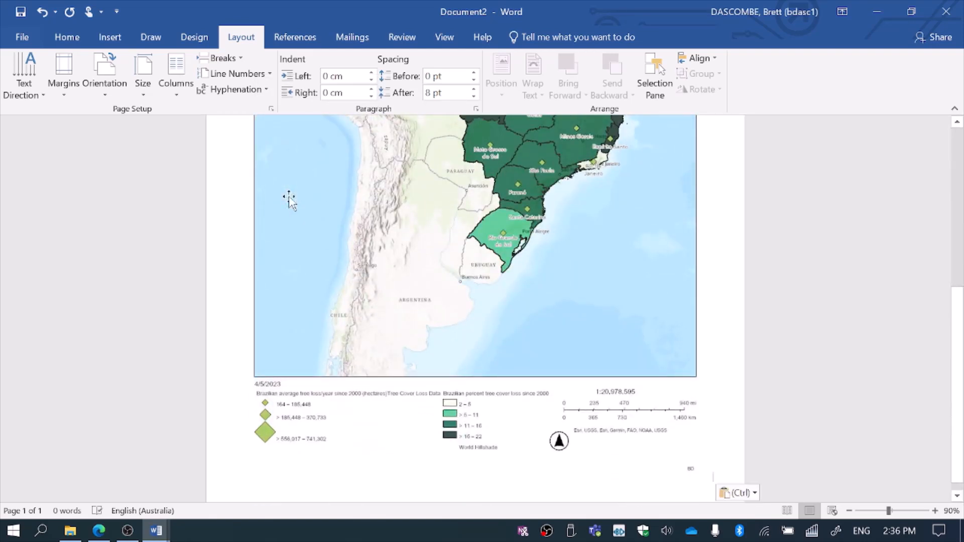
Frame the pasted map picture with a solid 2.5 pt outline and check it from title to legend.
right_click(636, 219)
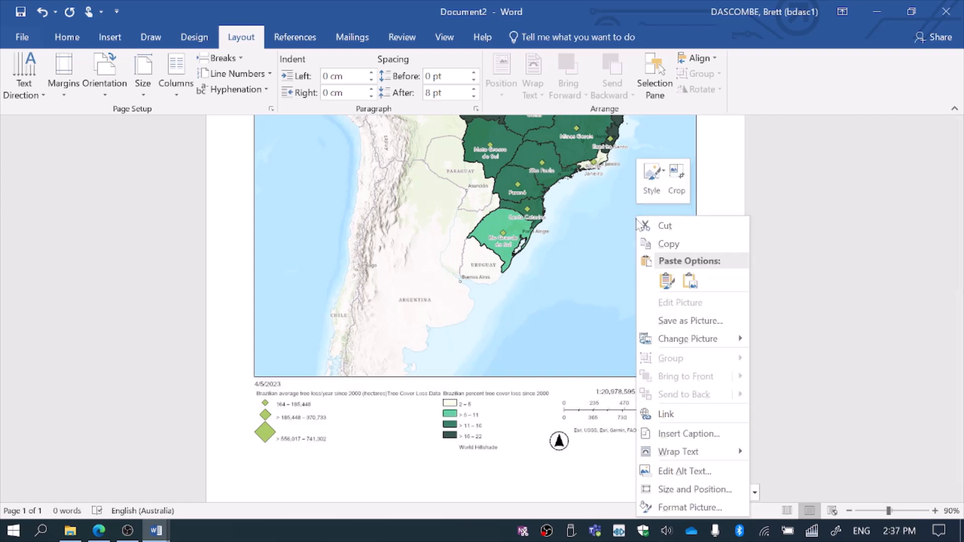
click(705, 509)
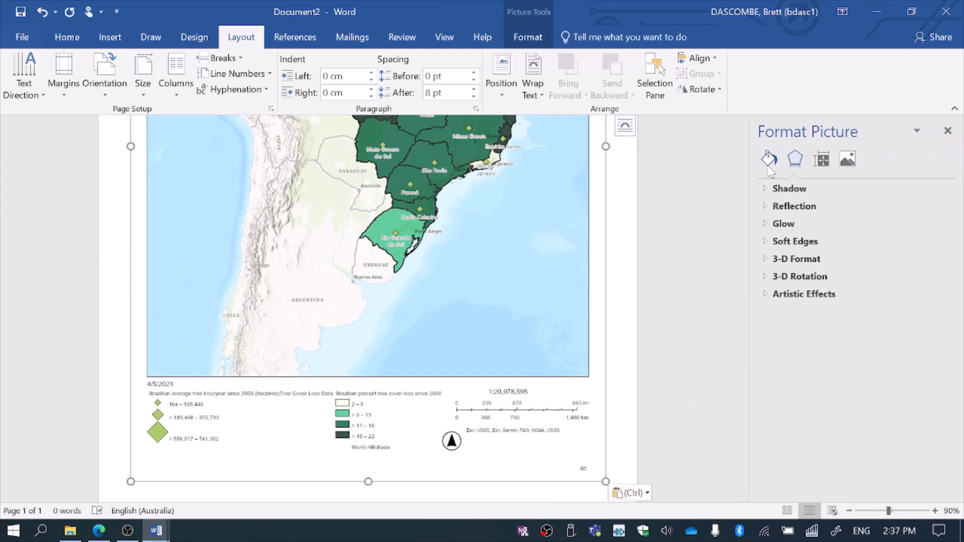
click(768, 161)
click(787, 246)
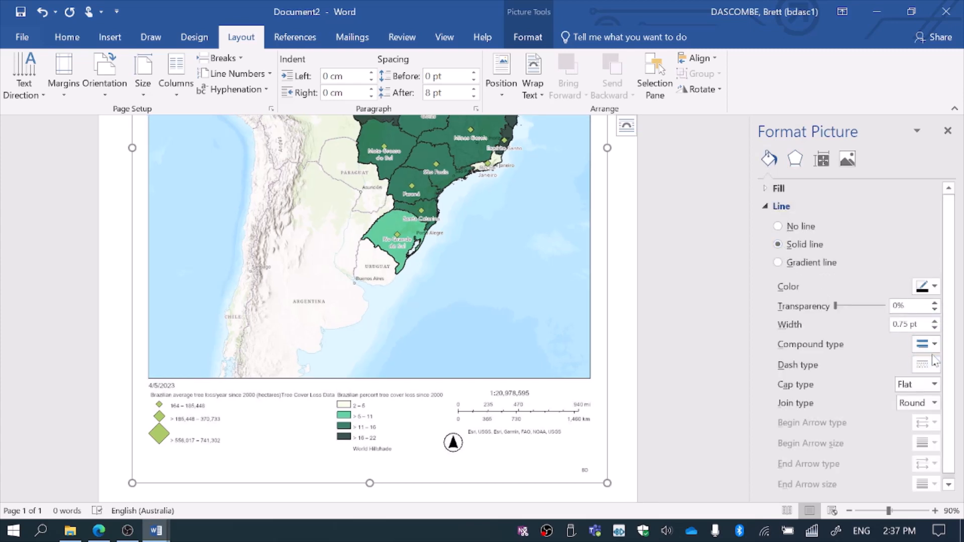
click(934, 321)
click(934, 322)
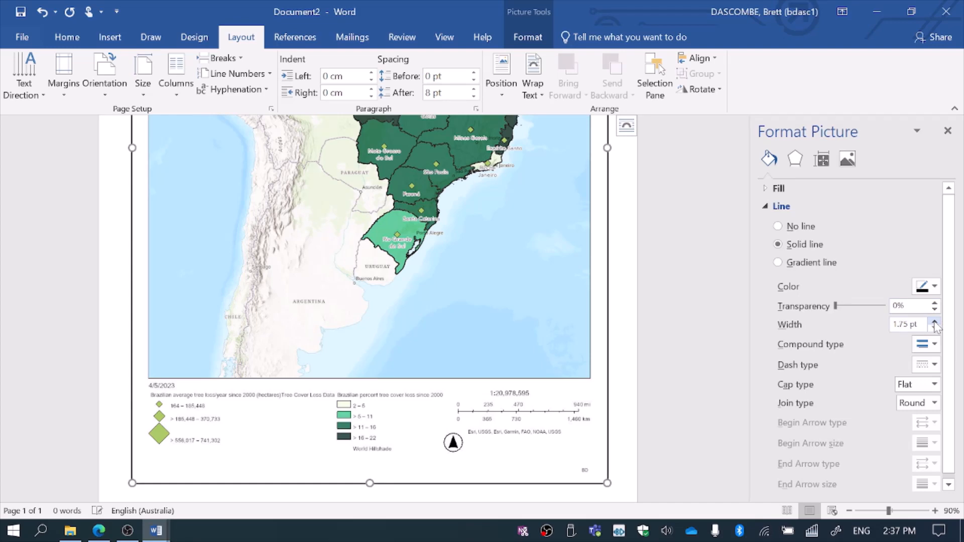
click(935, 322)
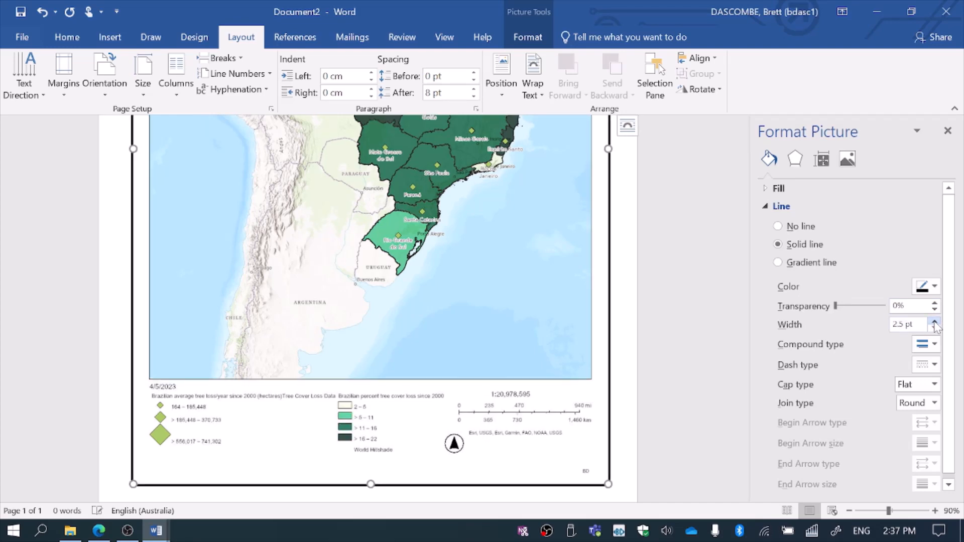
click(947, 131)
scroll(942, 177, up, 5)
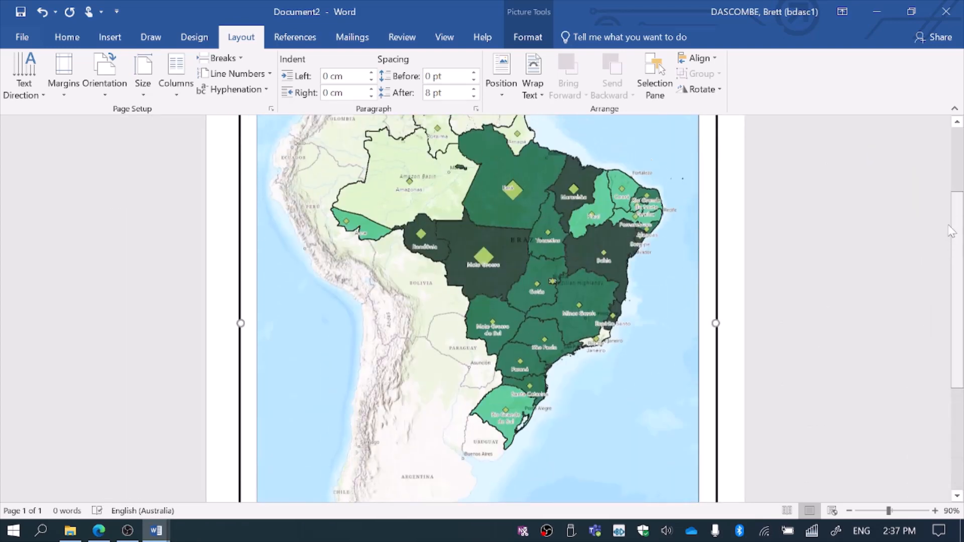
scroll(943, 177, up, 2)
scroll(936, 146, down, 10)
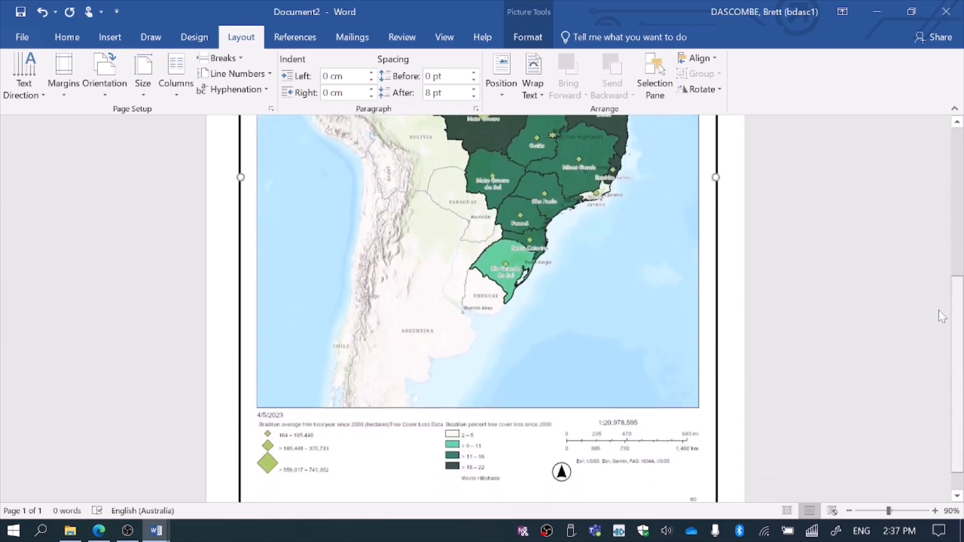
drag(939, 322, 939, 323)
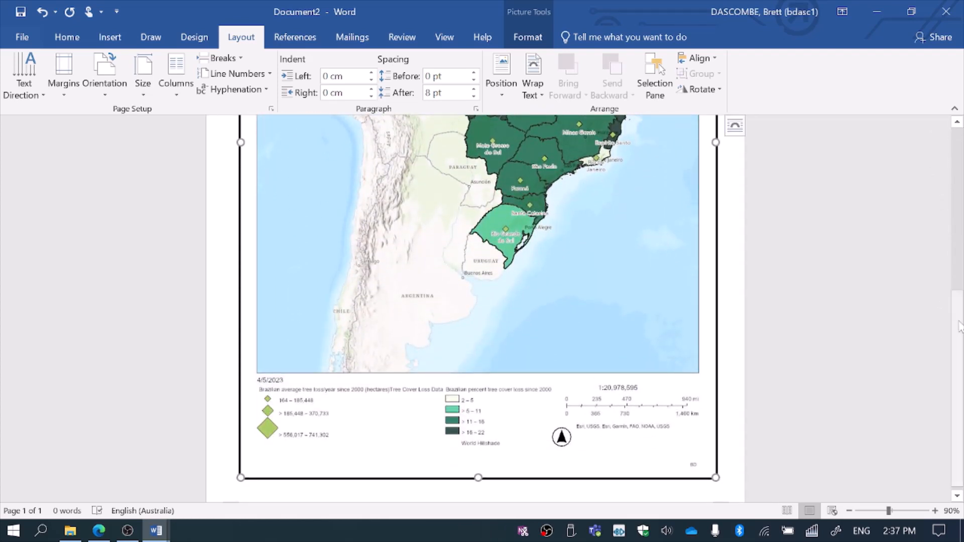
click(958, 277)
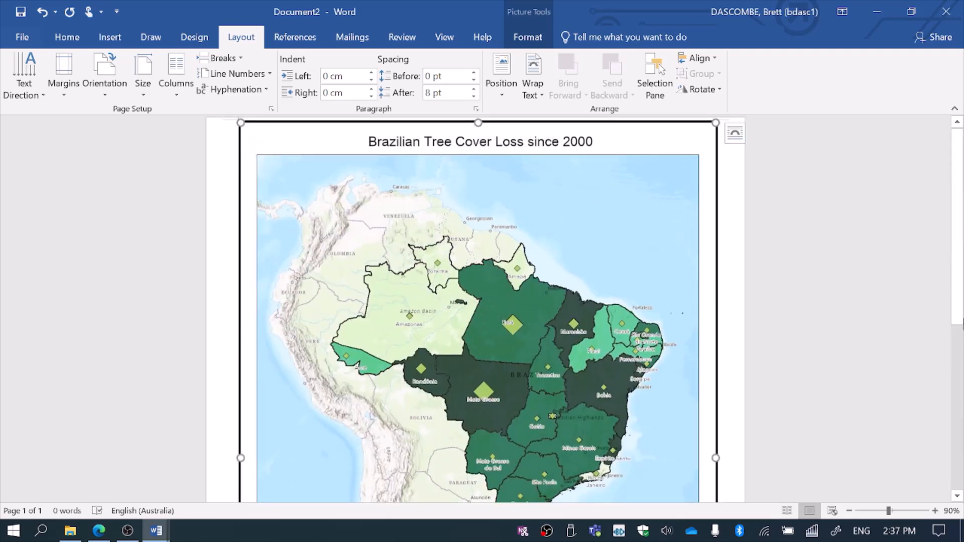